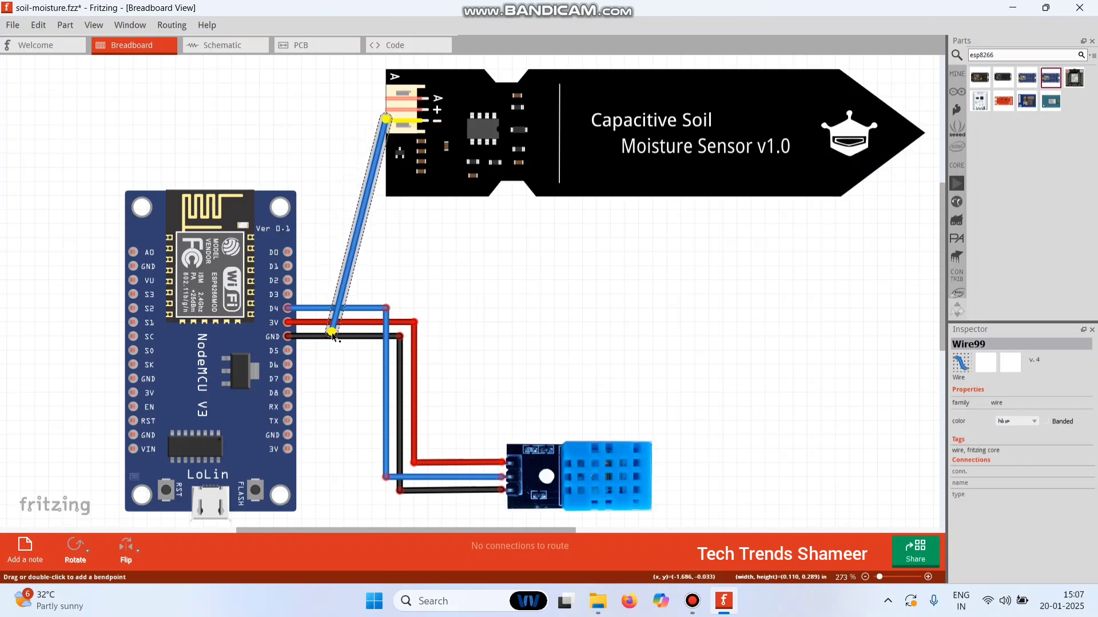
# Route the moisture sensor's minus-pin wire with a right-angle bend to the NodeMCU's GND wire and colour it black
pyautogui.moveTo(367, 189); pyautogui.dragTo(358, 324)
pyautogui.rightClick(342, 120)
pyautogui.moveTo(372, 142)
pyautogui.click(498, 155)
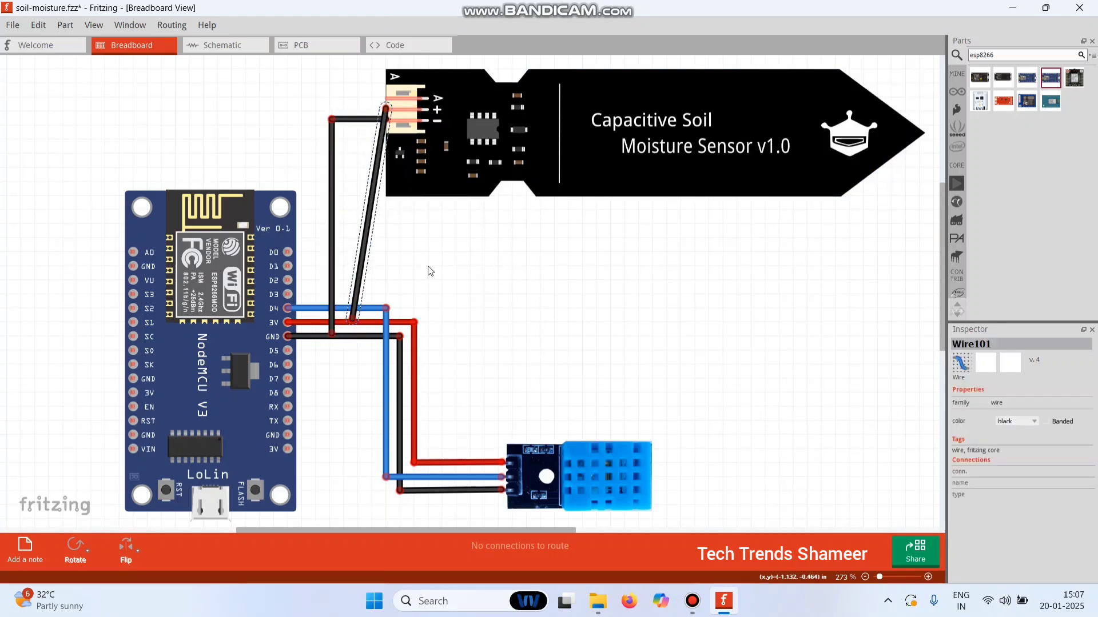
# Route the moisture sensor's plus-pin wire with a right-angle bend to the NodeMCU's 3V wire and colour it red
pyautogui.moveTo(366, 257); pyautogui.dragTo(133, 251)
pyautogui.rightClick(369, 112)
pyautogui.moveTo(394, 132)
pyautogui.click(509, 133)
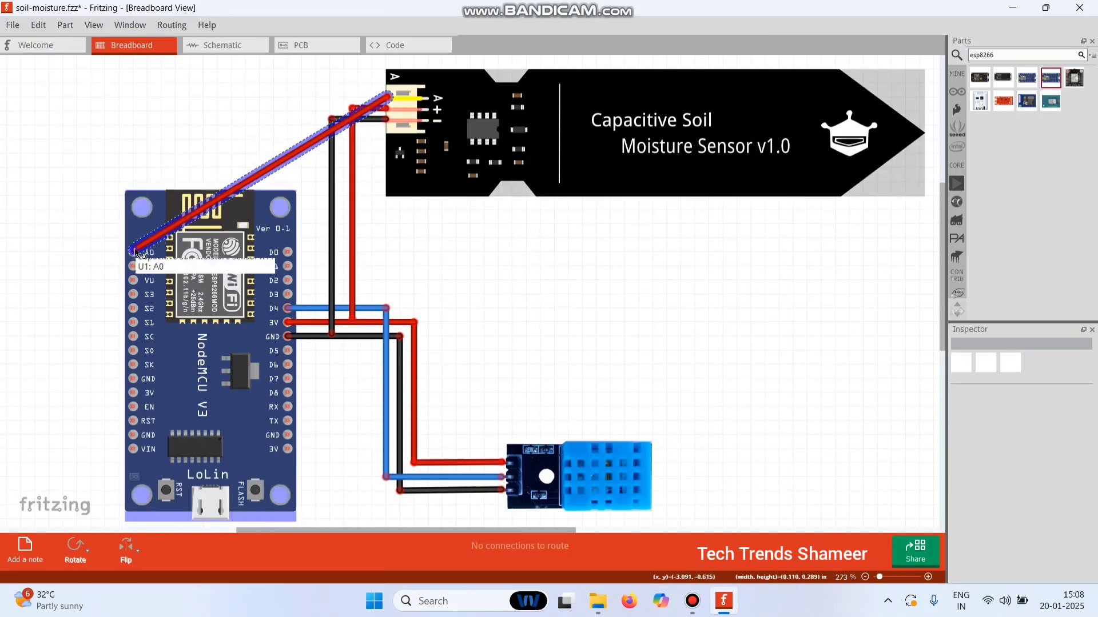
# Route the wire between the moisture sensor's A pin and the NodeMCU's A0 pin with right-angle bends around the board, and change its colour
pyautogui.moveTo(258, 175); pyautogui.dragTo(60, 96)
pyautogui.moveTo(96, 173); pyautogui.dragTo(60, 252)
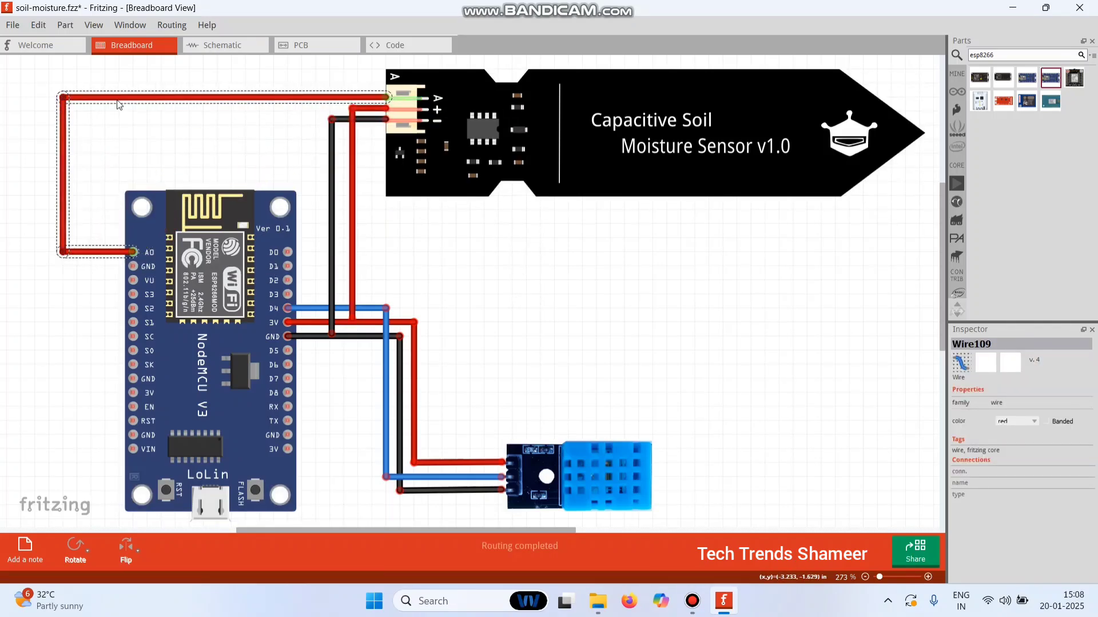
pyautogui.rightClick(114, 98)
pyautogui.moveTo(171, 115)
pyautogui.click(269, 169)
pyautogui.click(646, 305)
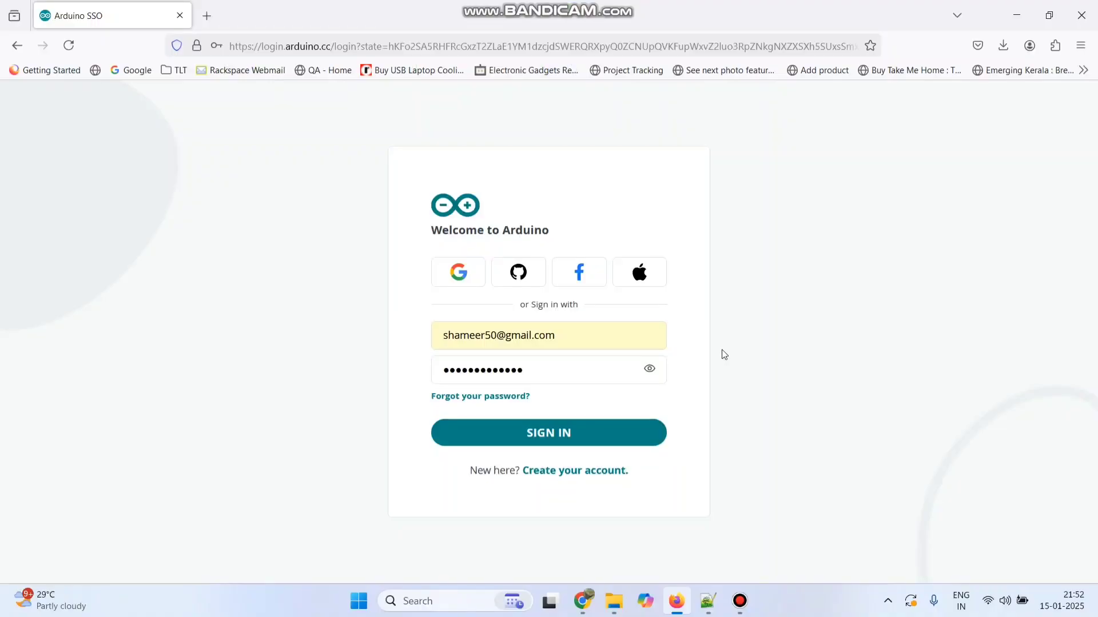
# In Firefox, sign in to the Arduino account with the filled-in credentials and update the saved password
pyautogui.click(559, 445)
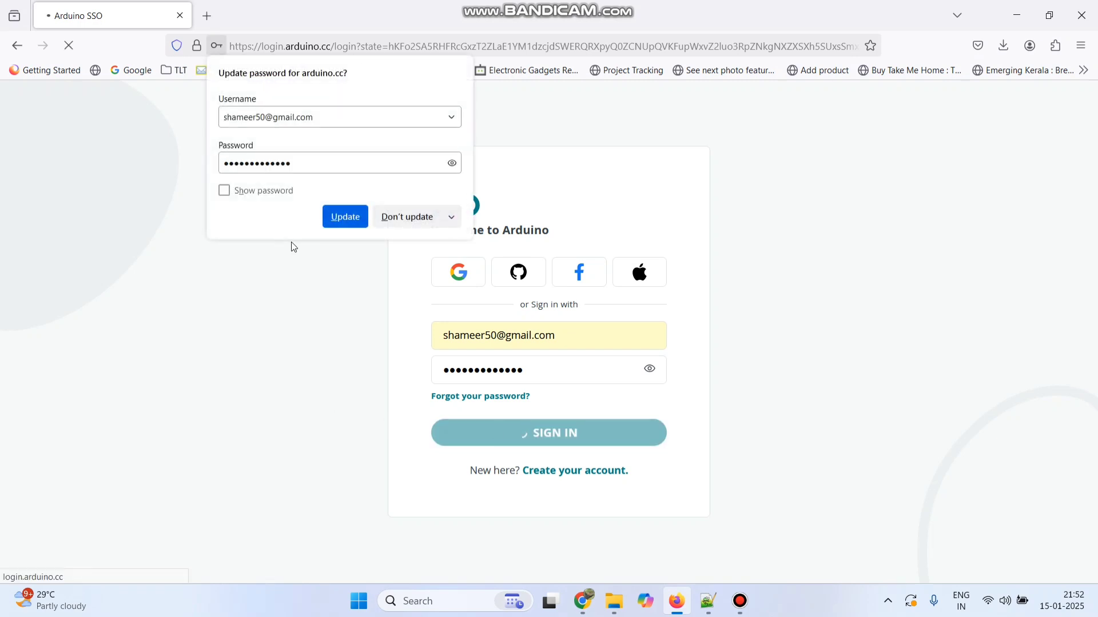
pyautogui.click(345, 217)
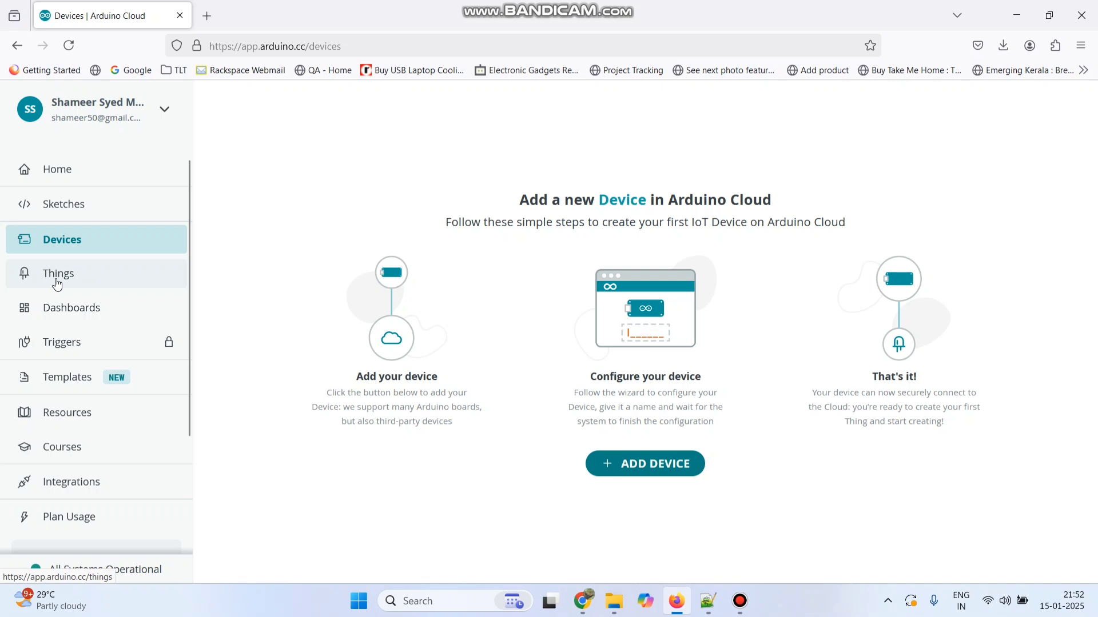
# Create a new Thing in Arduino Cloud and rename it "Environment Monitoring System"
pyautogui.click(61, 284)
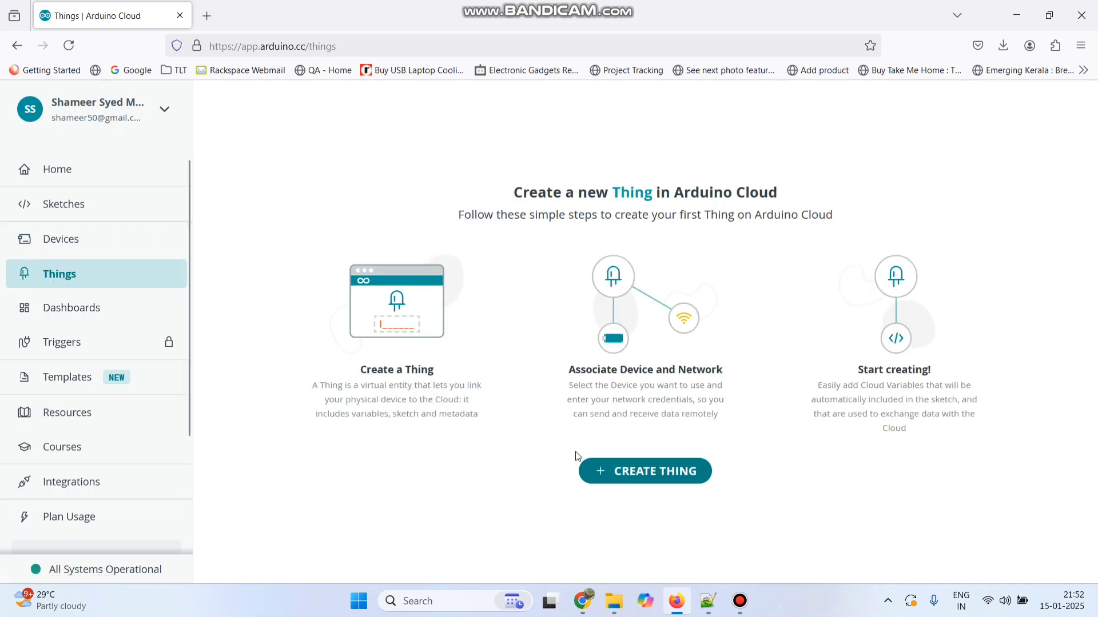
pyautogui.click(646, 478)
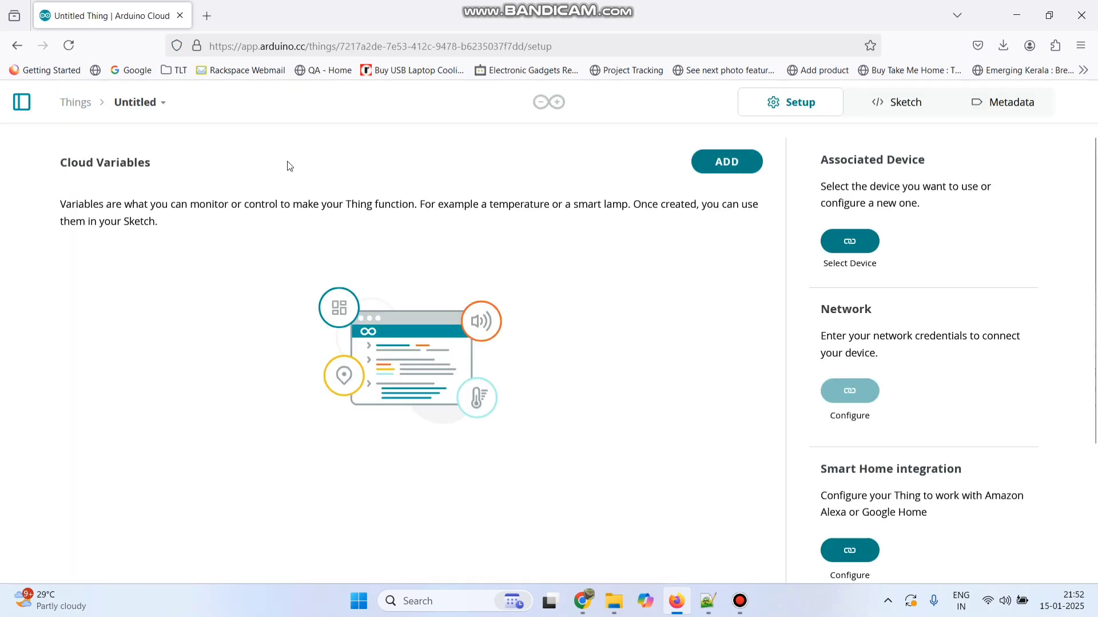
pyautogui.click(163, 105)
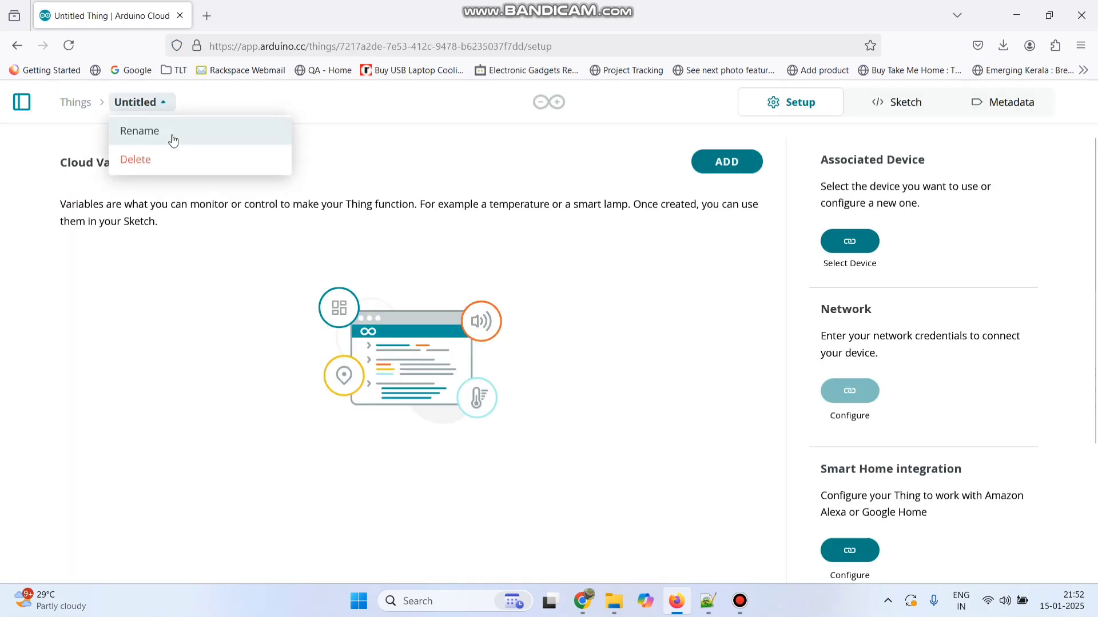
pyautogui.click(171, 135)
pyautogui.doubleClick(495, 355)
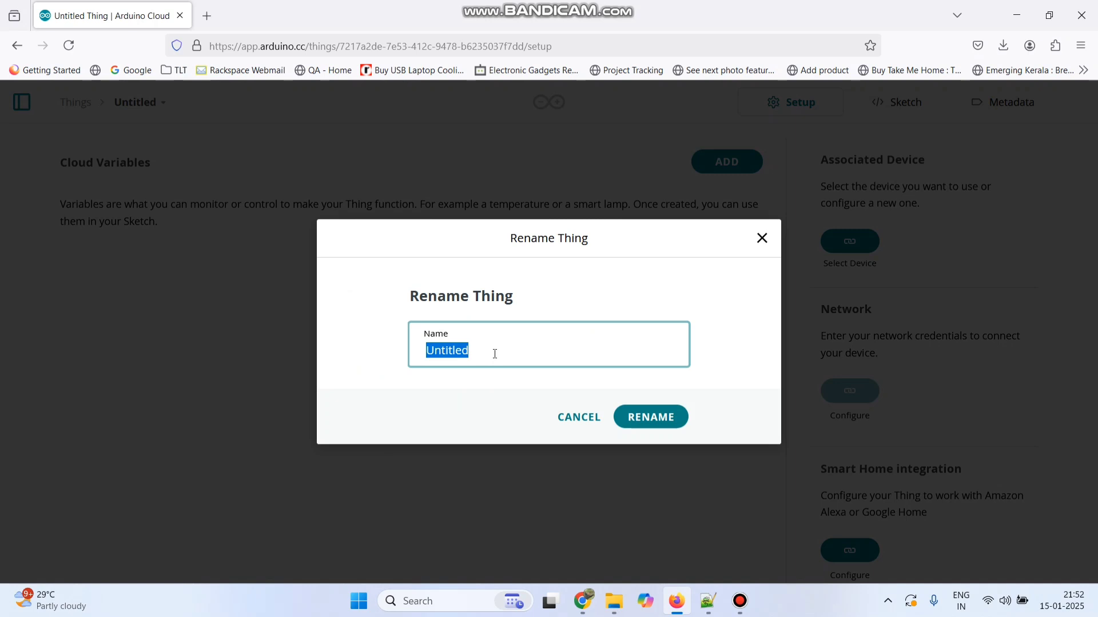
pyautogui.write('Environment Monitoring')
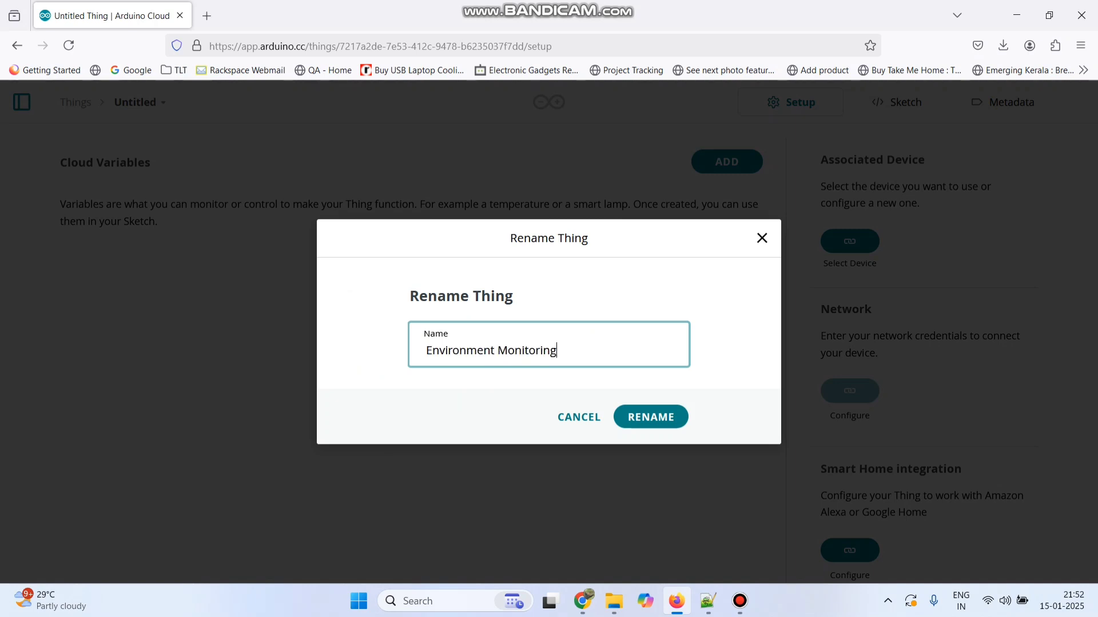
pyautogui.write(' System')
pyautogui.click(657, 415)
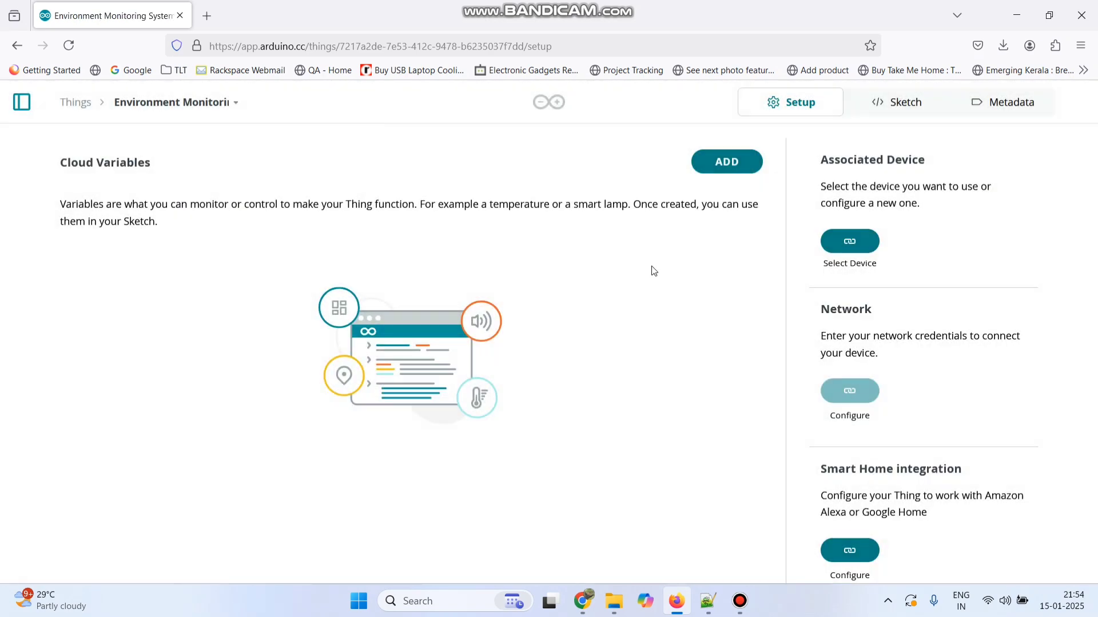
# Add a cloud variable named soilMoisture of type Integer Number to the Thing
pyautogui.click(724, 161)
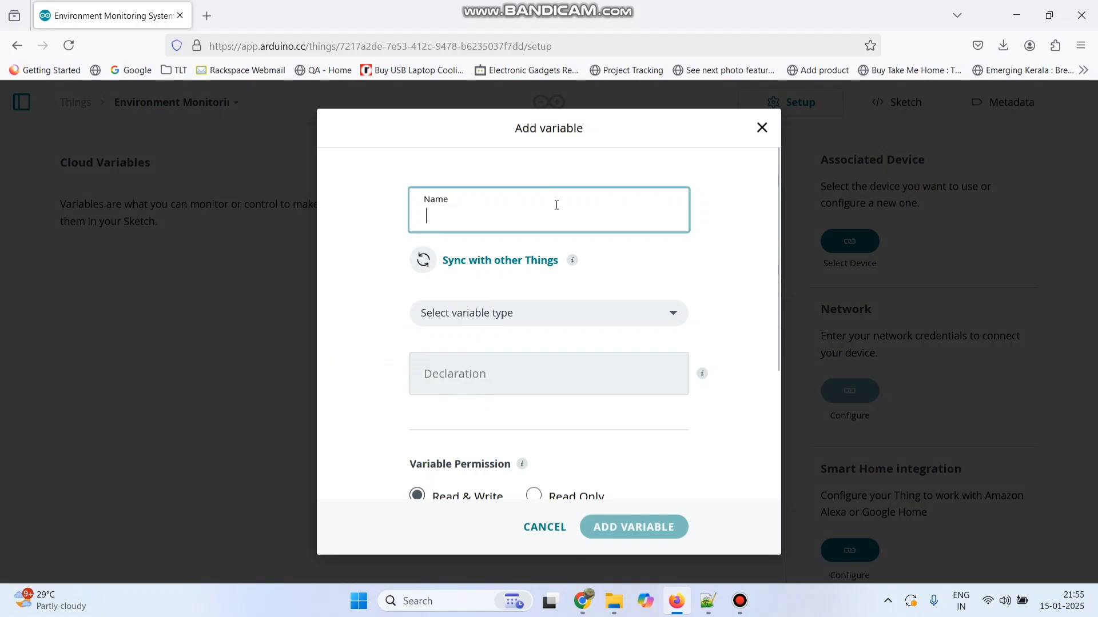
pyautogui.write('sp')
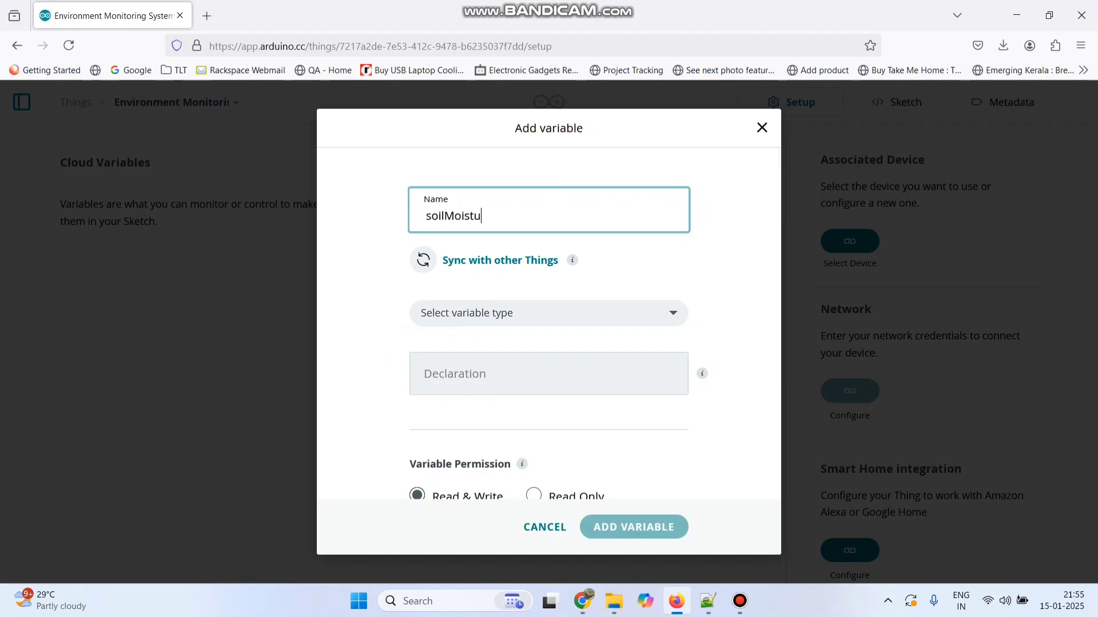
pyautogui.click(551, 320)
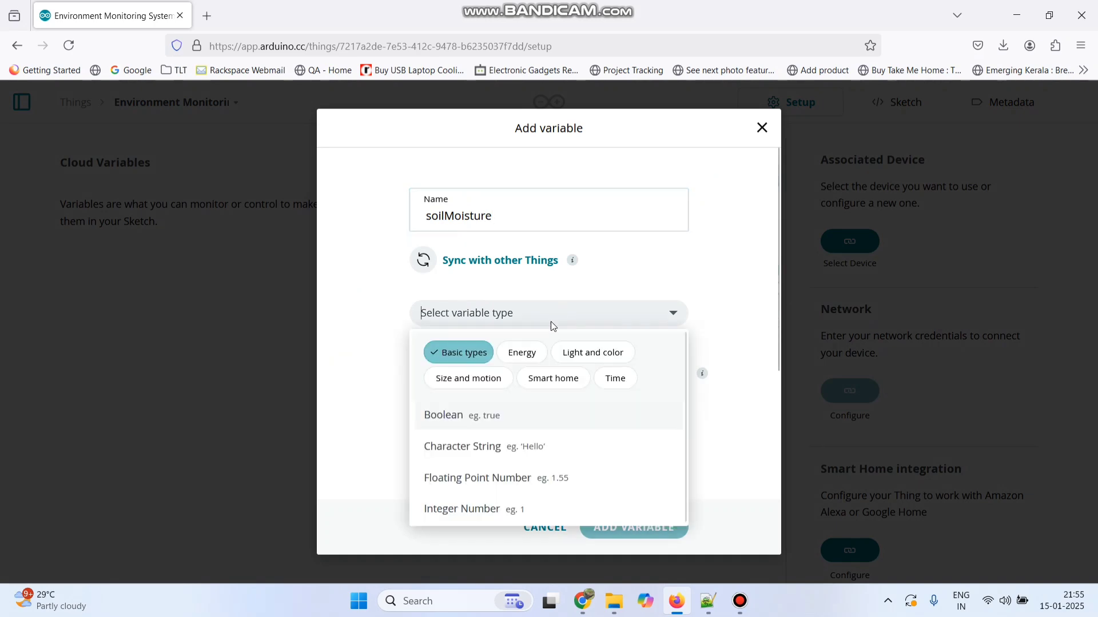
pyautogui.write('in')
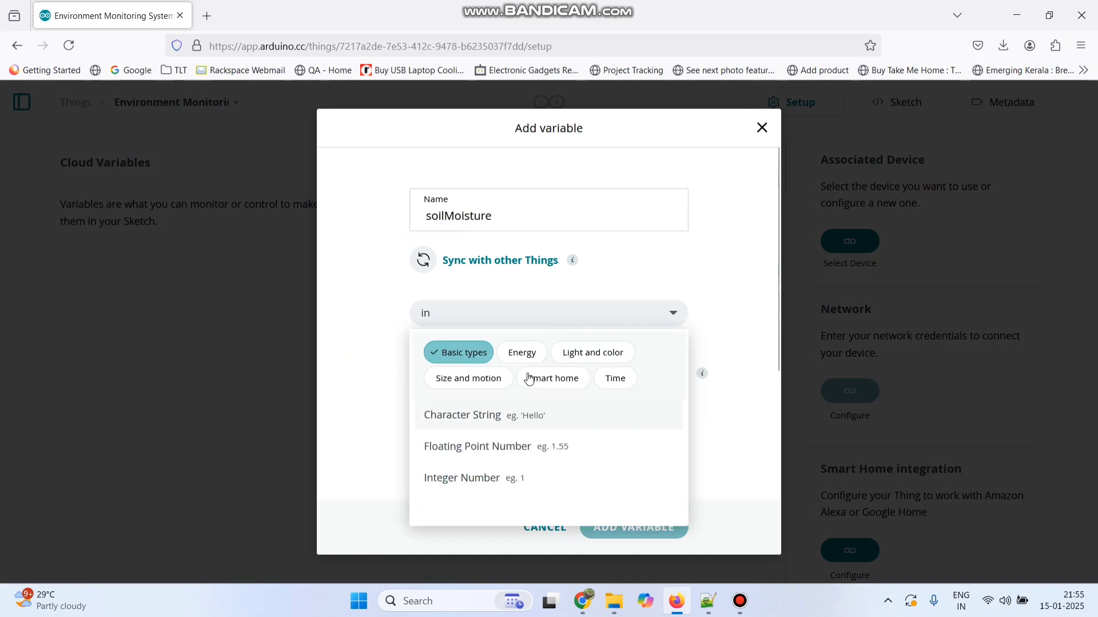
pyautogui.click(509, 478)
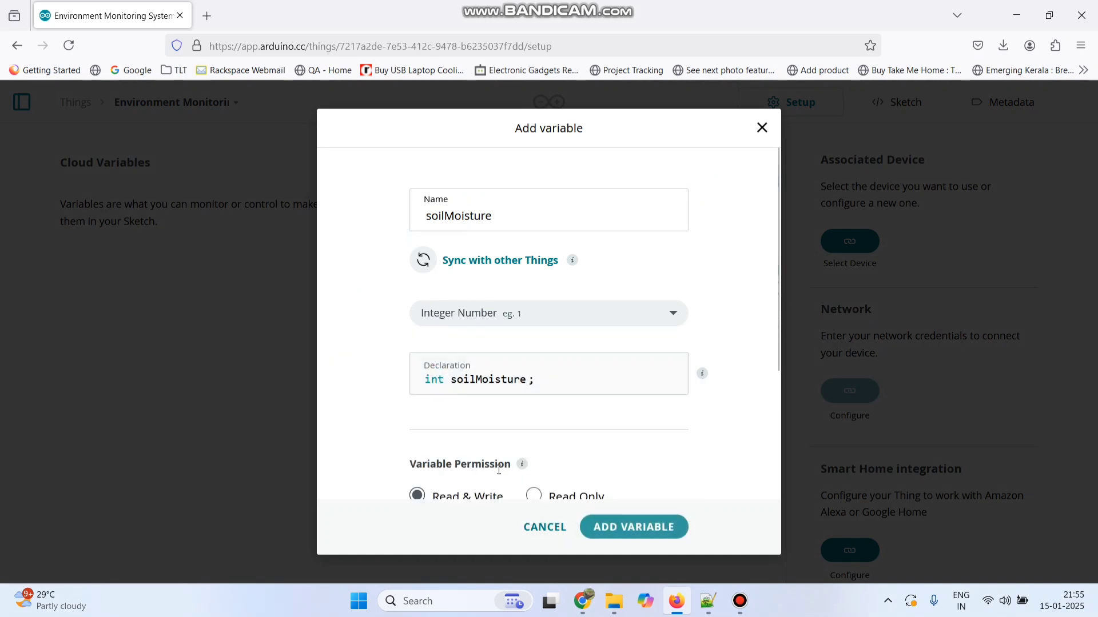
pyautogui.click(631, 527)
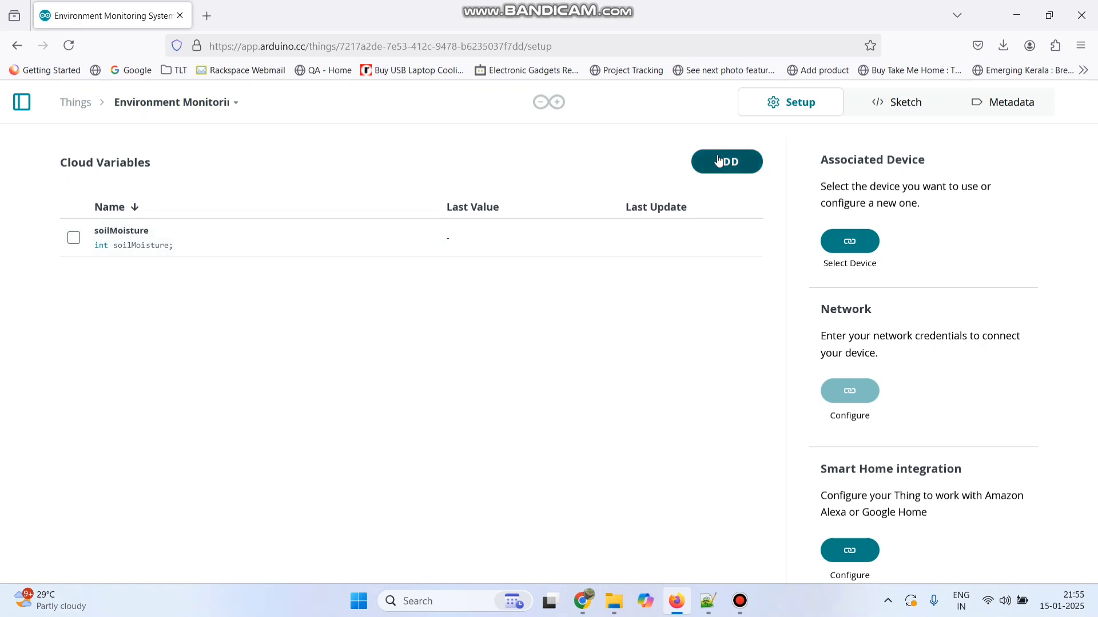
# Add a cloud variable named temperature of type Floating Point Number to the Thing
pyautogui.click(720, 161)
pyautogui.write('te')
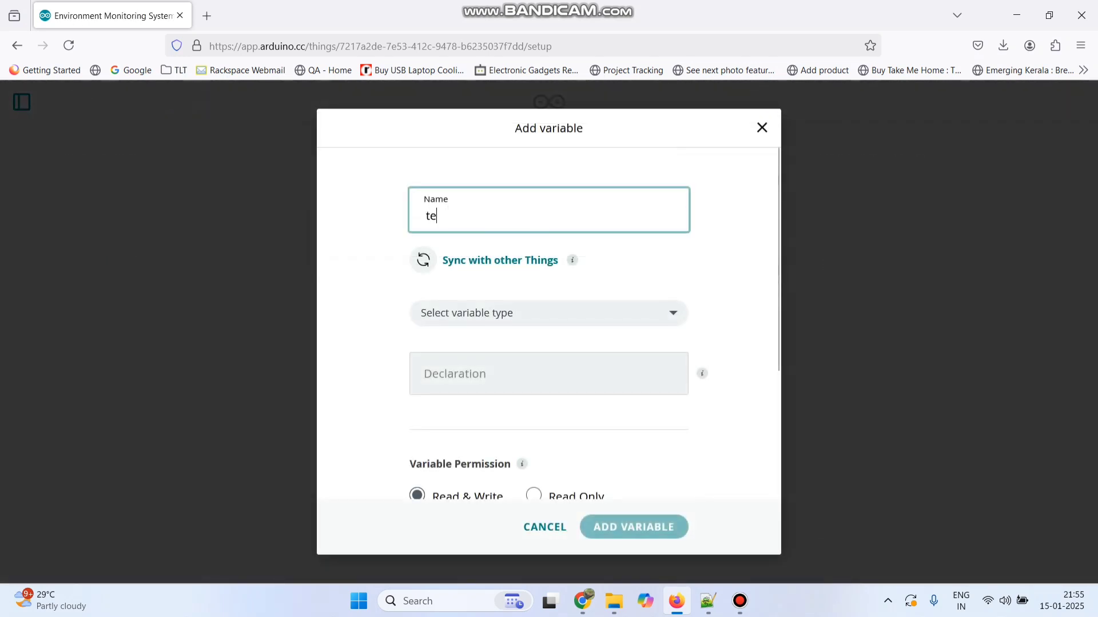
pyautogui.write('mperat')
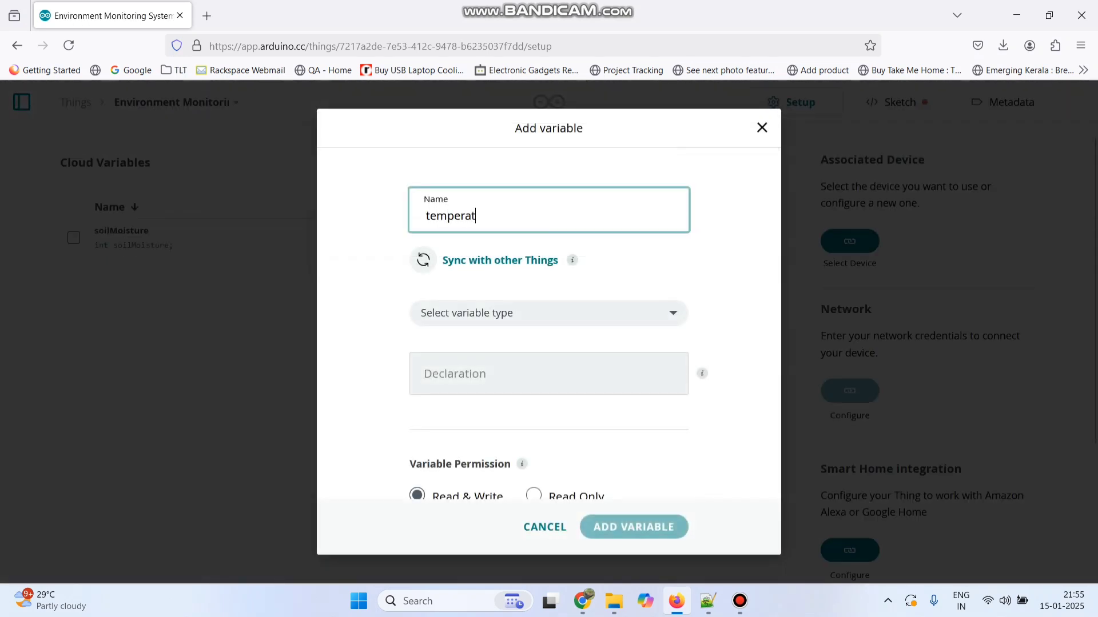
pyautogui.write('ure')
pyautogui.click(492, 313)
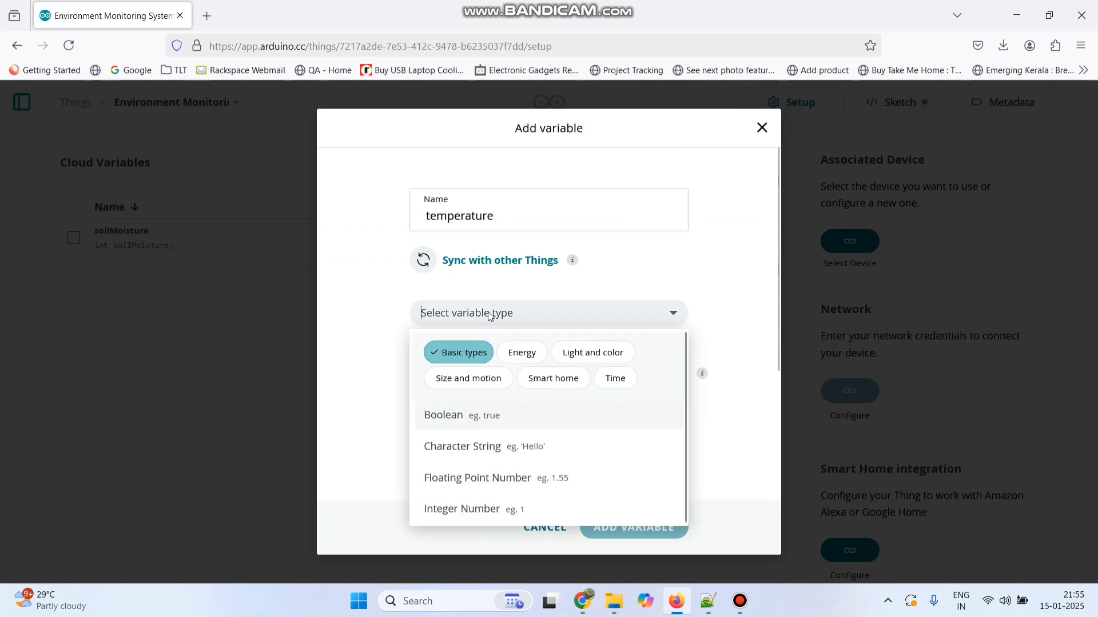
pyautogui.write('f')
pyautogui.click(505, 417)
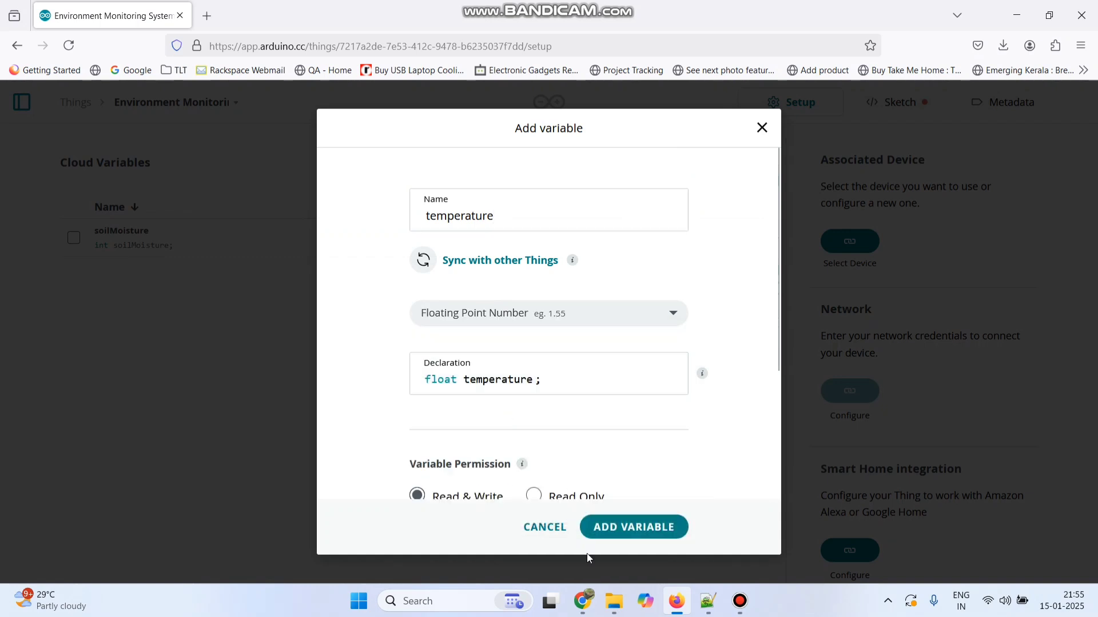
pyautogui.click(606, 527)
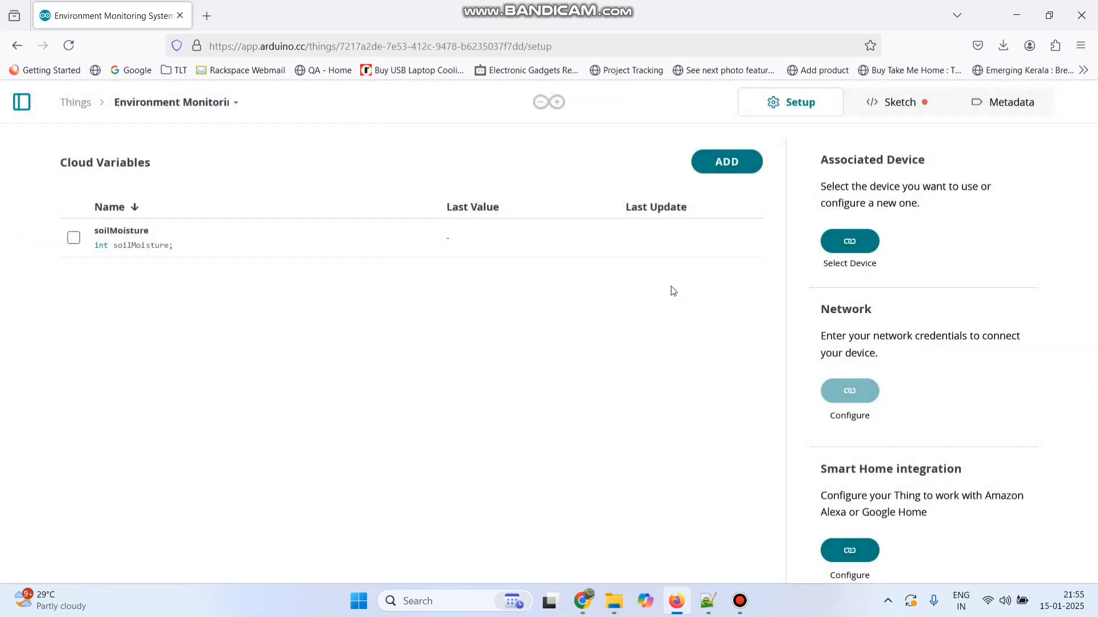
# Add a cloud variable named humidity of type Floating Point Number to the Thing
pyautogui.click(723, 164)
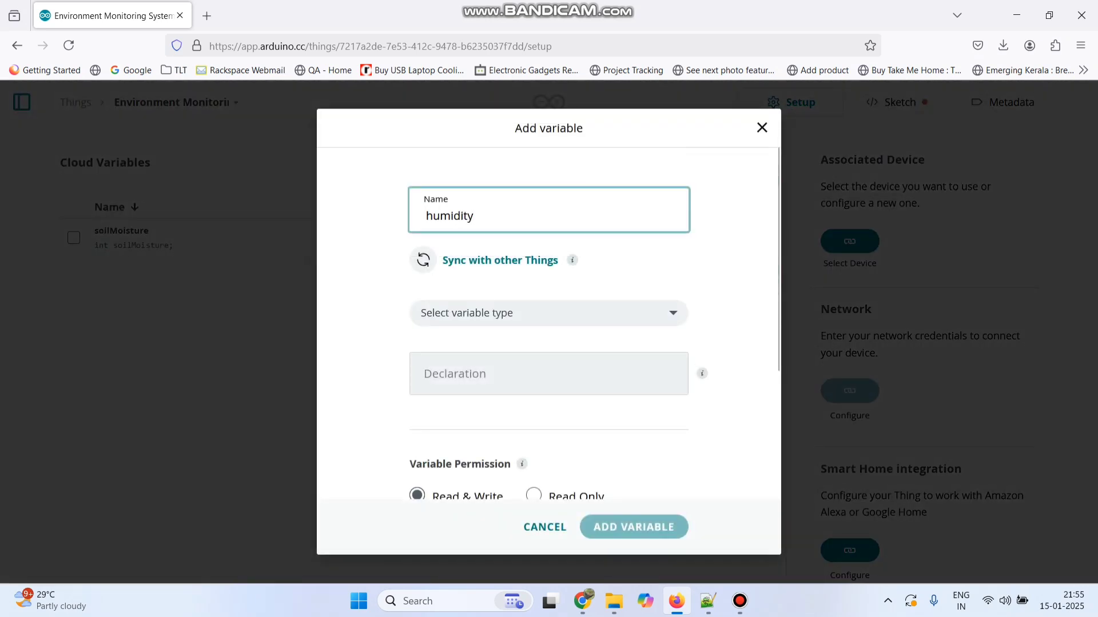
pyautogui.click(486, 320)
pyautogui.write('g')
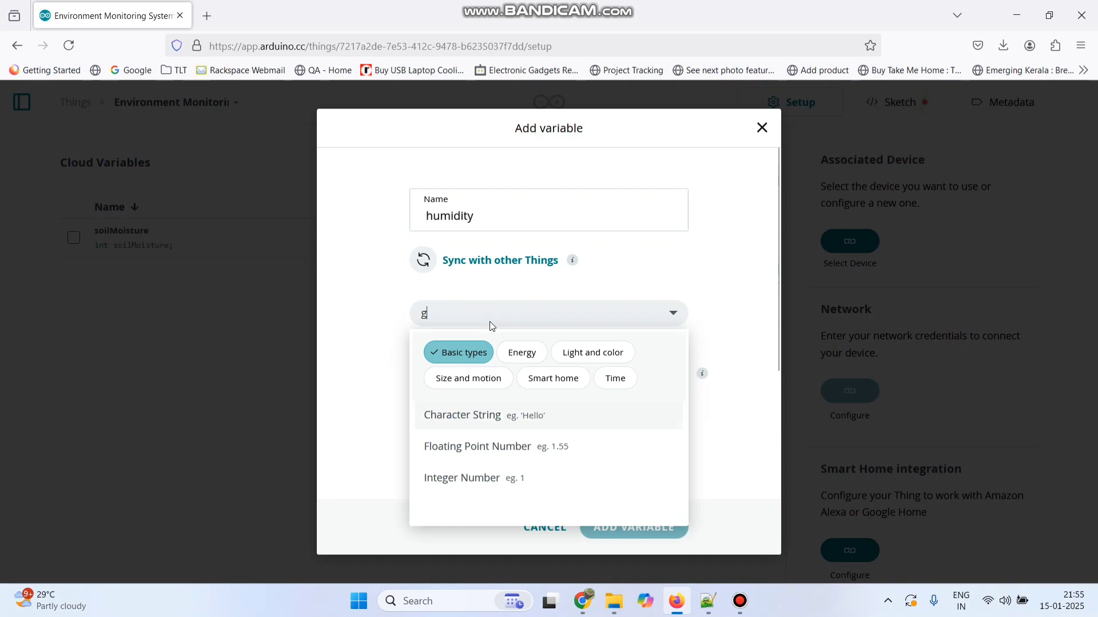
pyautogui.press('BackSpace')
pyautogui.write('fl')
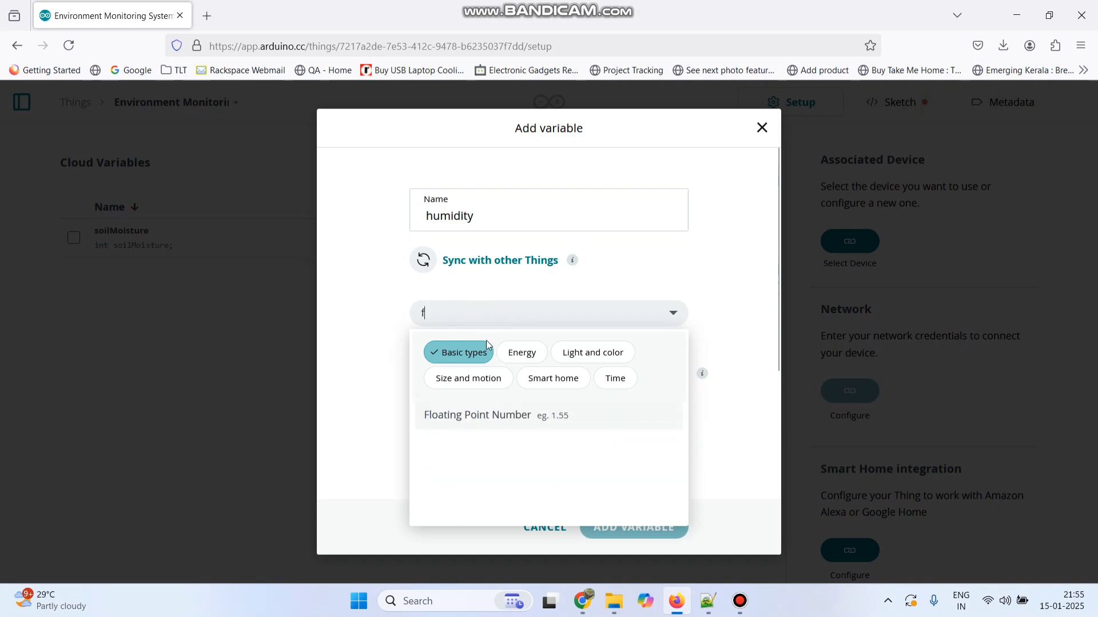
pyautogui.click(463, 421)
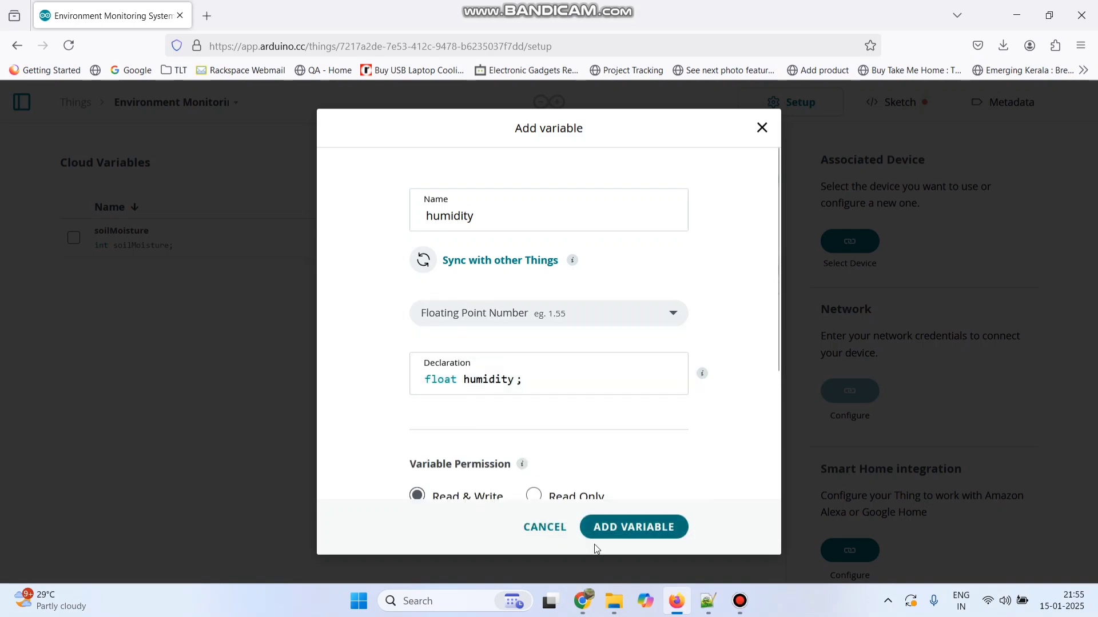
pyautogui.click(615, 527)
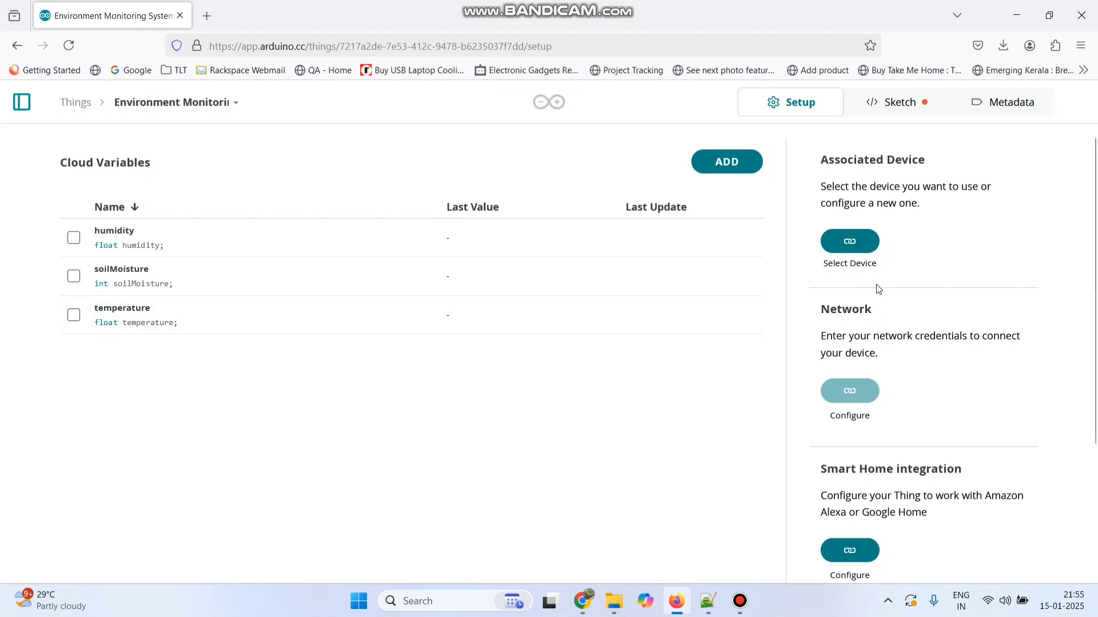
# Start setting up a third-party device for the Thing, choosing ESP8266 and the model NodeMCU 1.0 (ESP-12E Module)
pyautogui.click(846, 240)
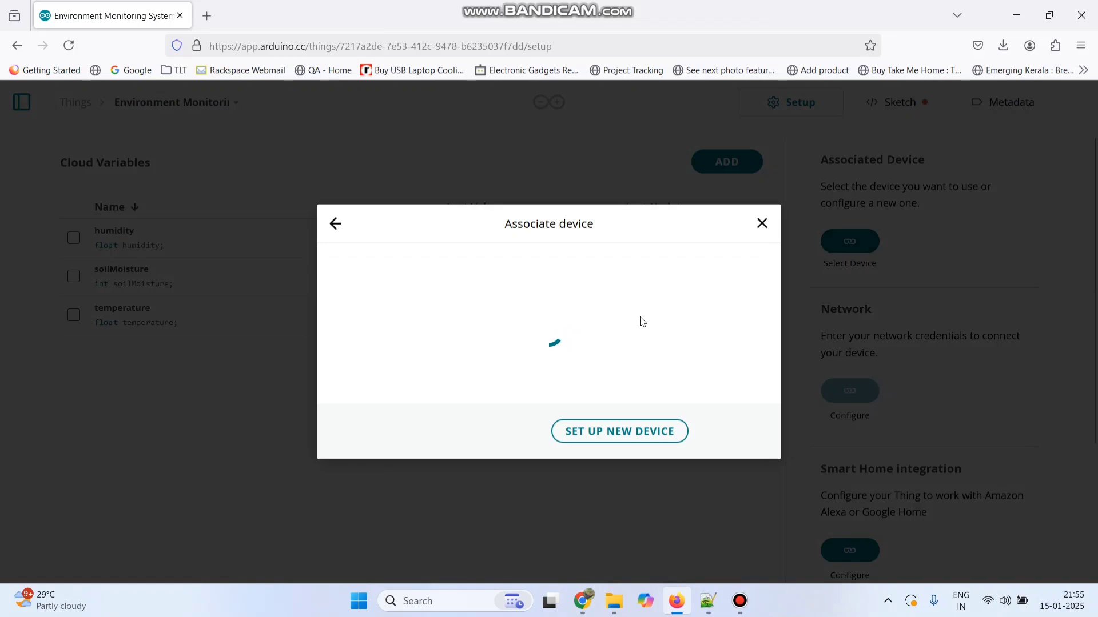
pyautogui.click(627, 461)
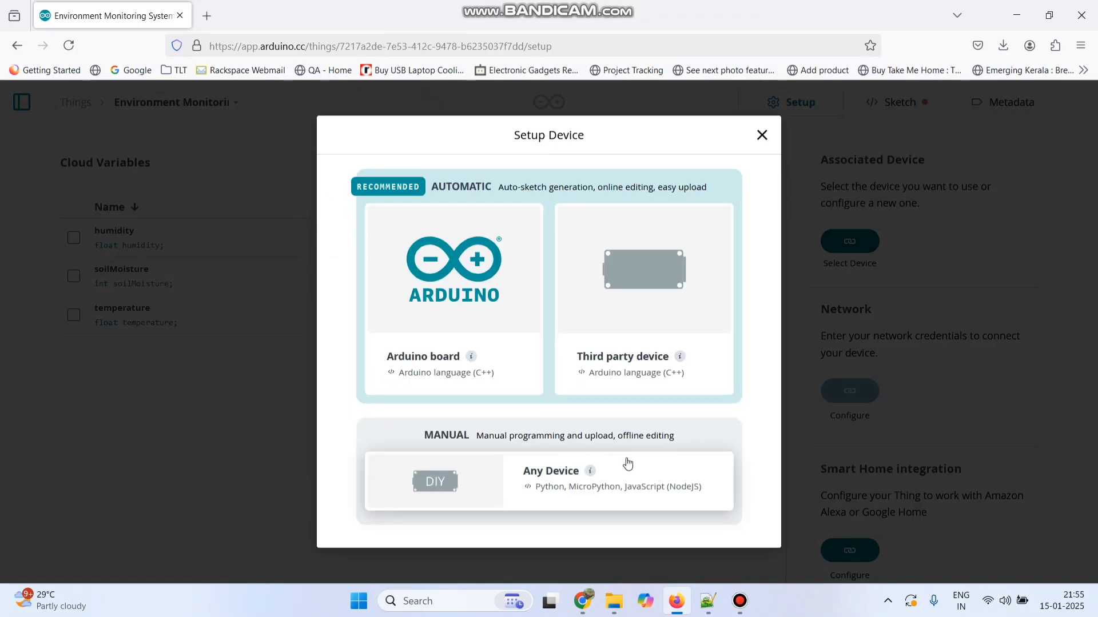
pyautogui.click(645, 335)
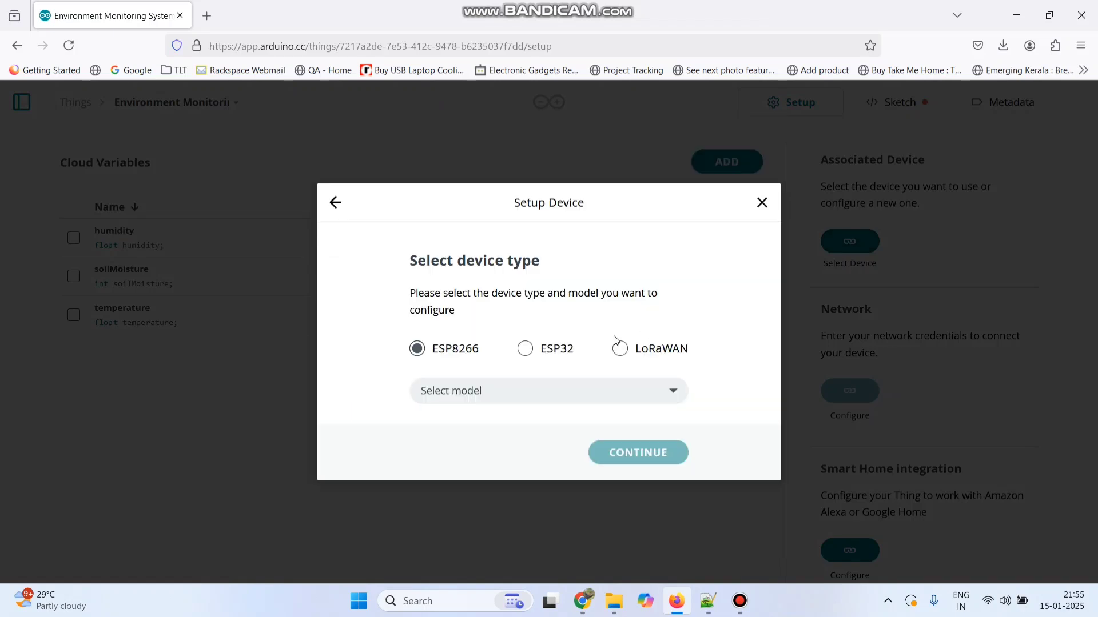
pyautogui.click(476, 389)
pyautogui.write('n')
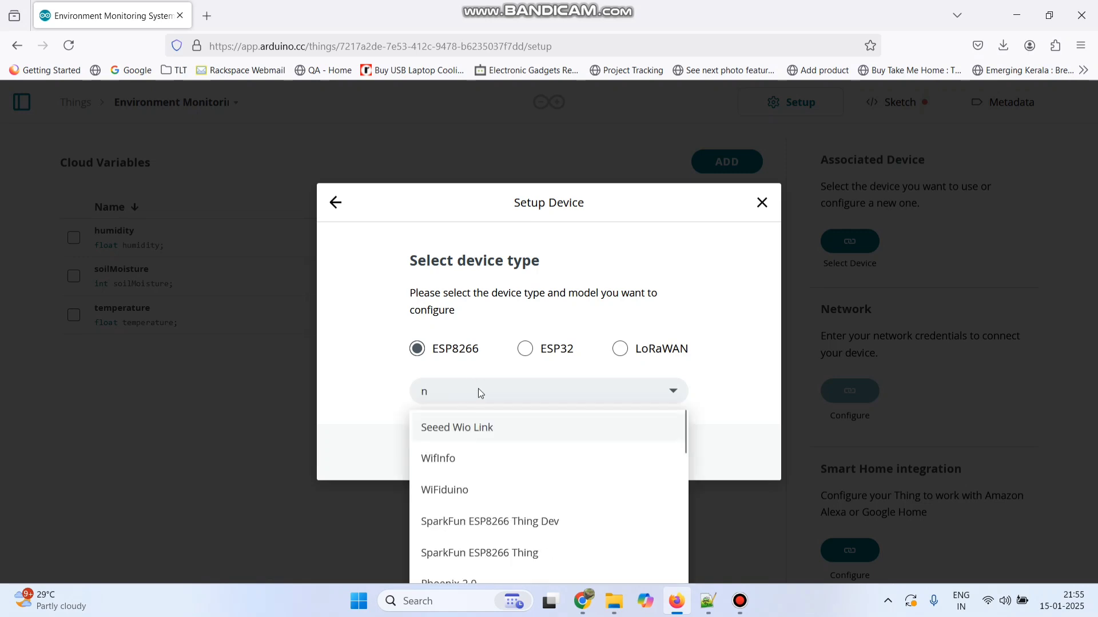
pyautogui.write('ode')
pyautogui.click(482, 427)
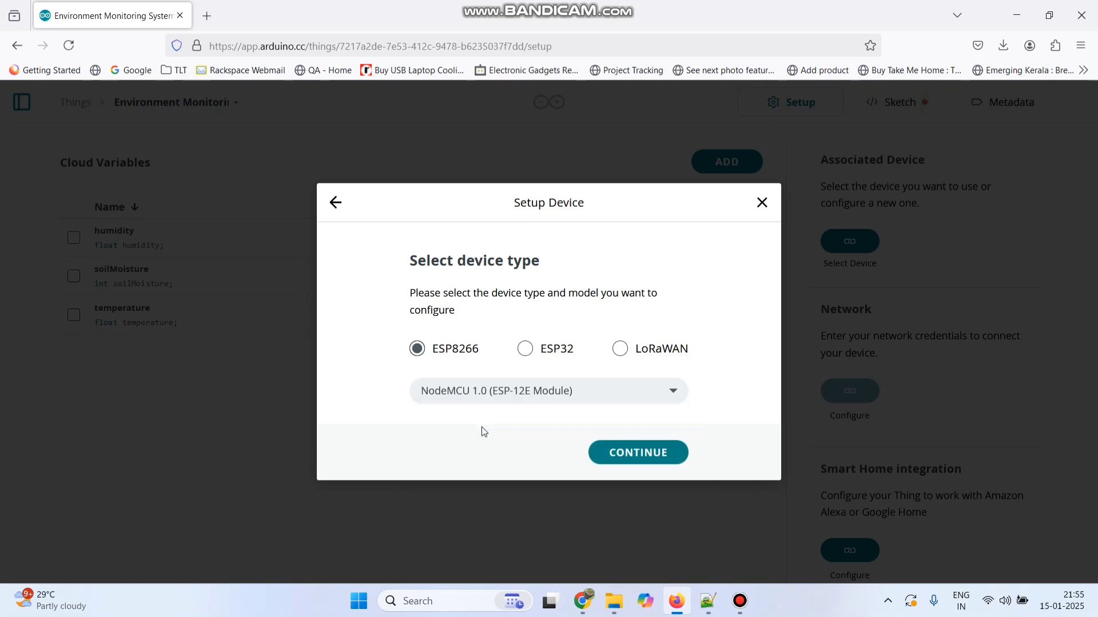
pyautogui.click(632, 454)
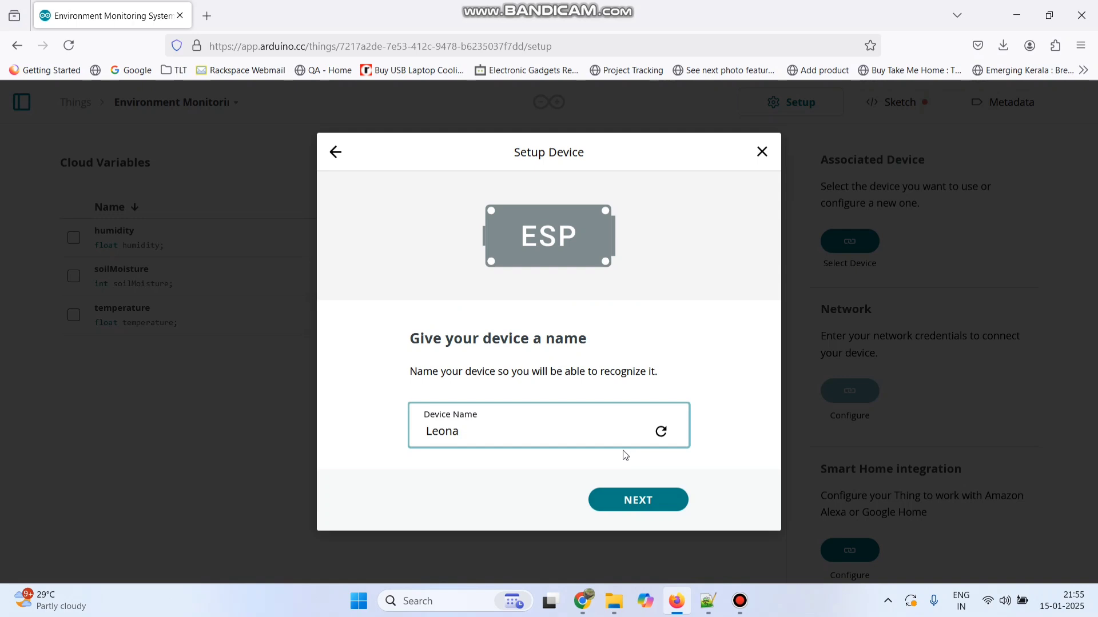
# Name the device "TechTrends" and proceed to its Device ID and Secret Key page
pyautogui.doubleClick(537, 438)
pyautogui.write('TechTrends')
pyautogui.click(631, 501)
pyautogui.scroll(-3, 691, 334)
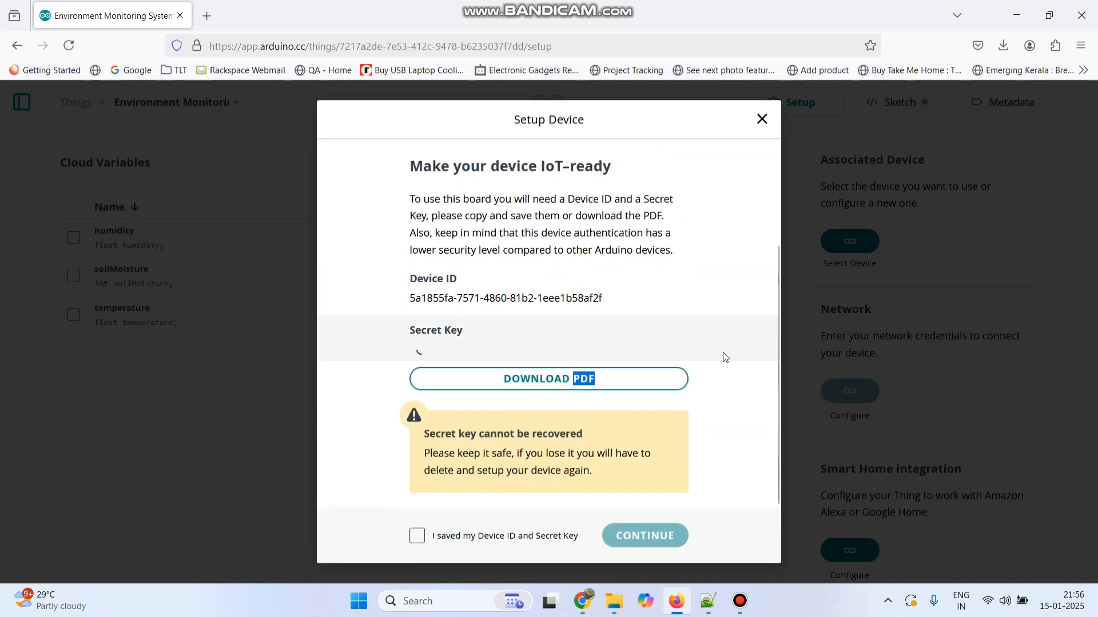
# Copy the device's Secret Key, confirm that the Device ID and key are saved, and finish the device setup
pyautogui.click(757, 341)
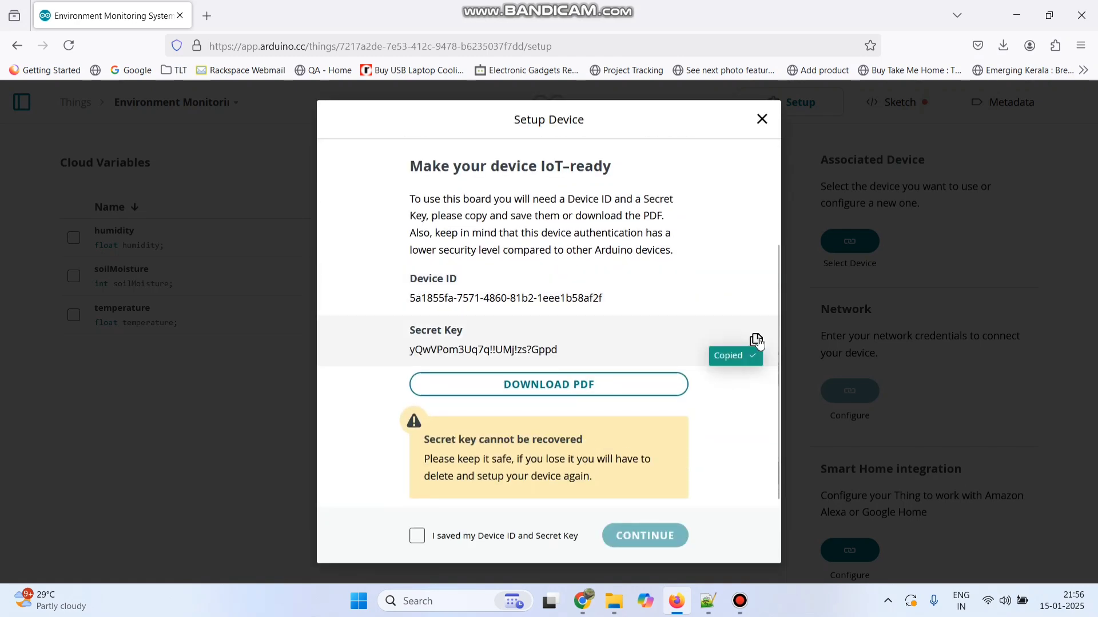
pyautogui.click(416, 535)
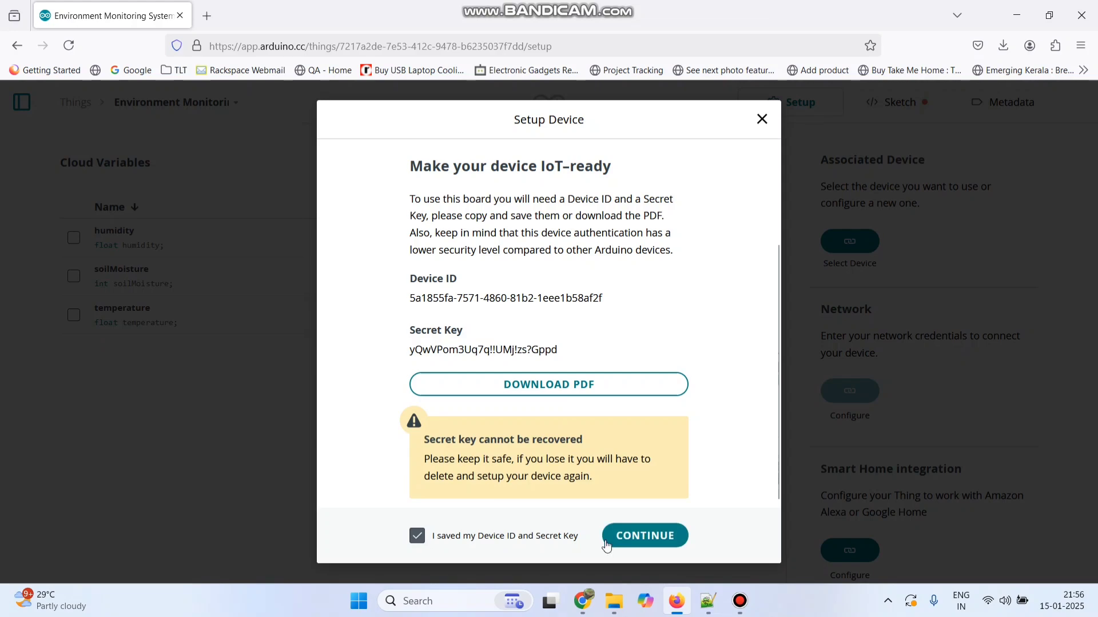
pyautogui.click(643, 535)
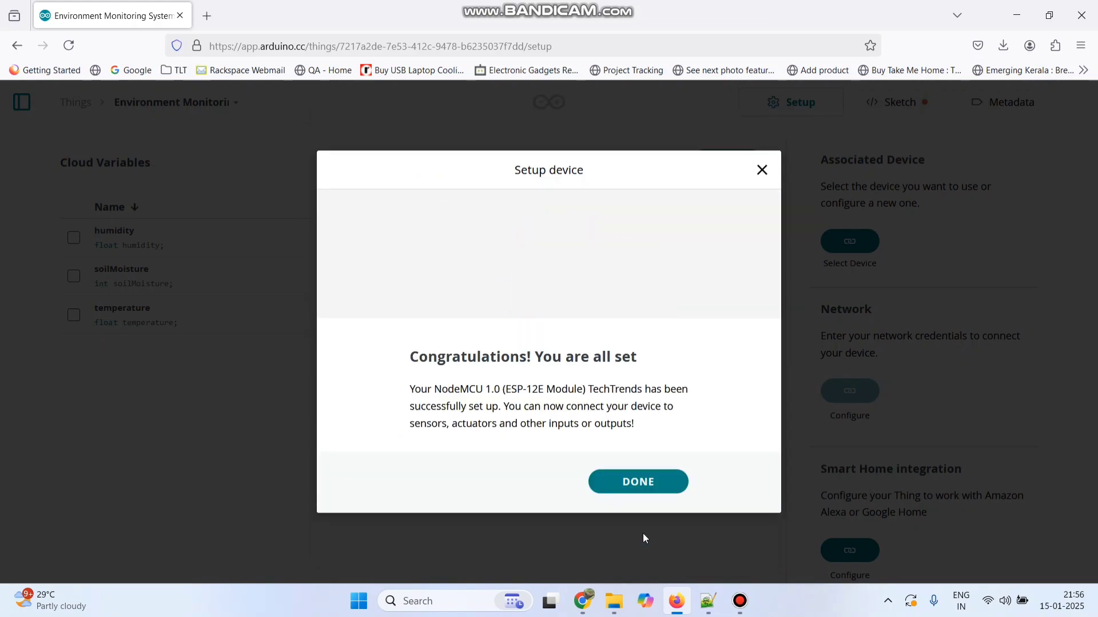
pyautogui.click(641, 482)
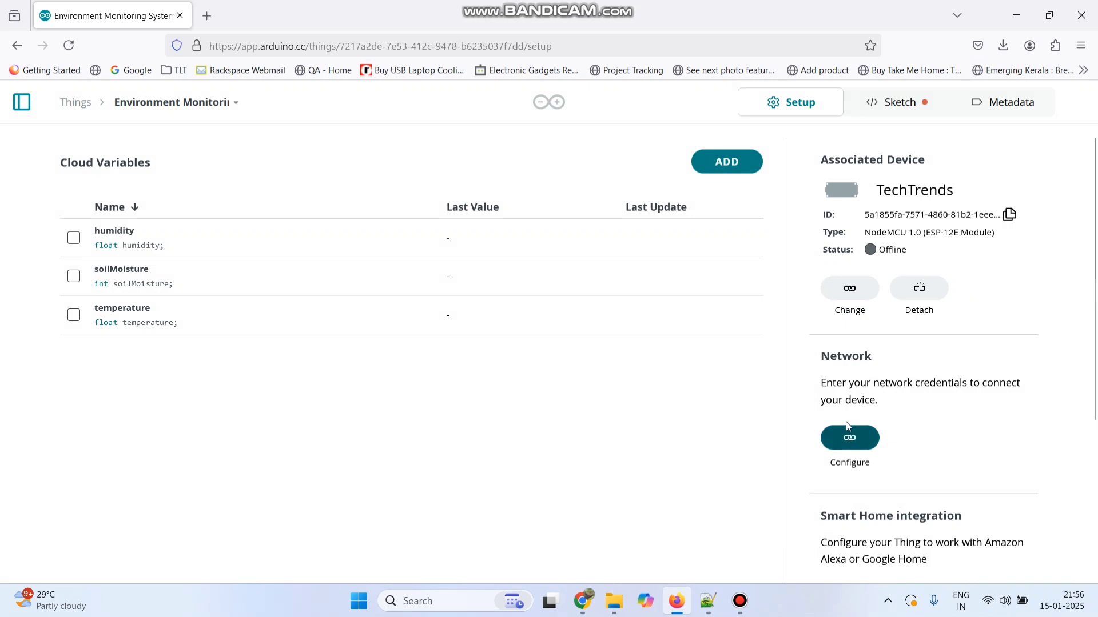
# Configure the Thing's network with the saved Wi-Fi credentials for JioFi2_D08135, enter the device's Secret Key, and save
pyautogui.click(854, 443)
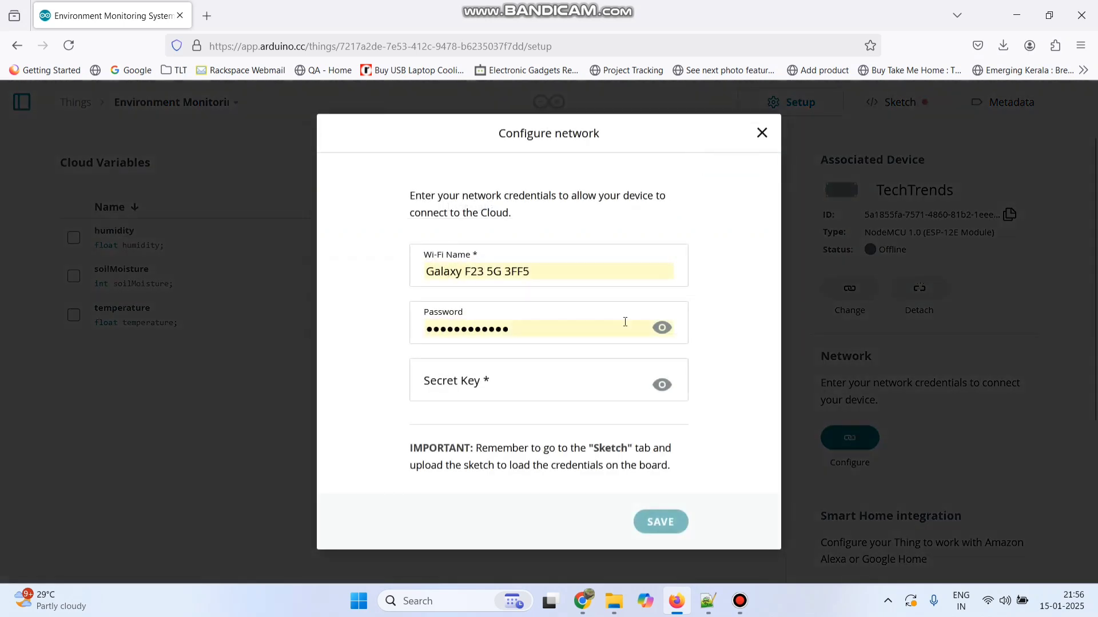
pyautogui.click(594, 268)
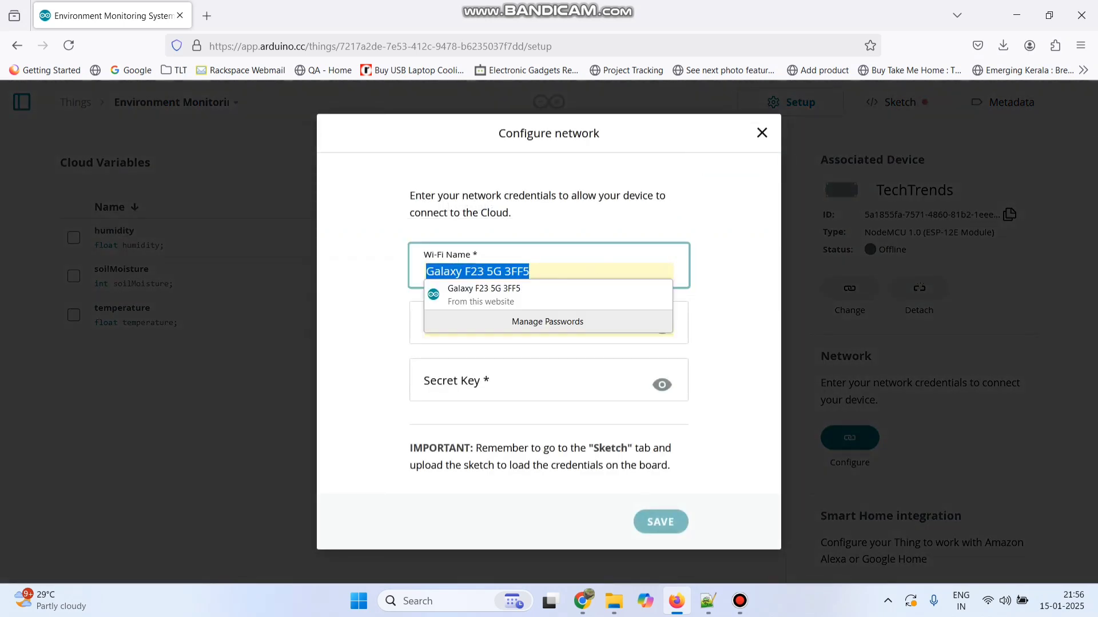
pyautogui.press('BackSpace')
pyautogui.click(533, 293)
pyautogui.click(526, 380)
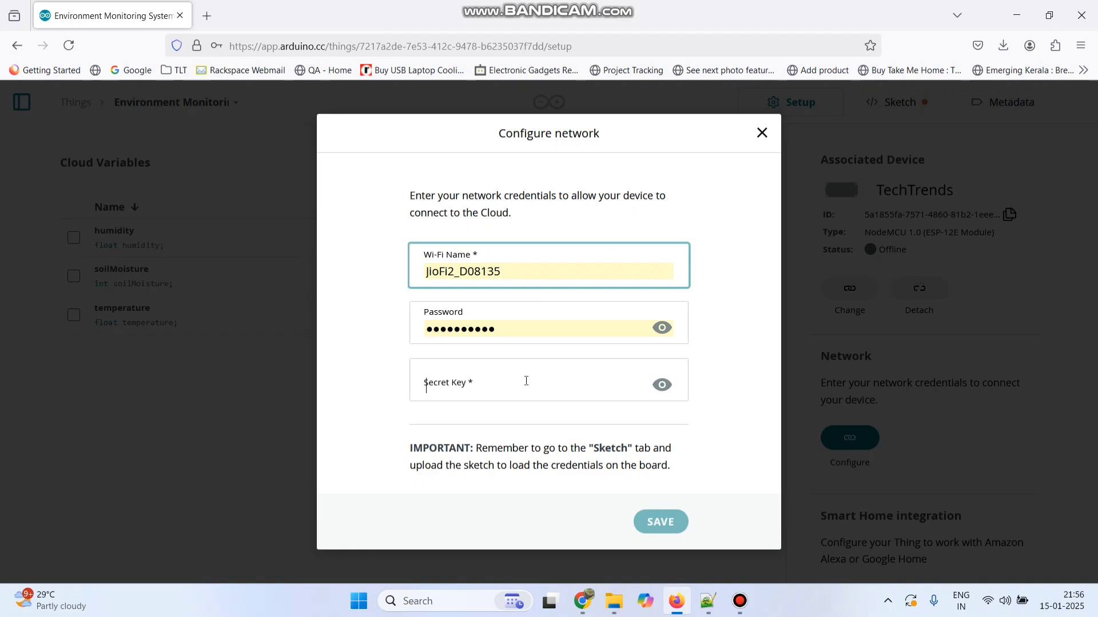
pyautogui.hotkey('ctrl', 'v')
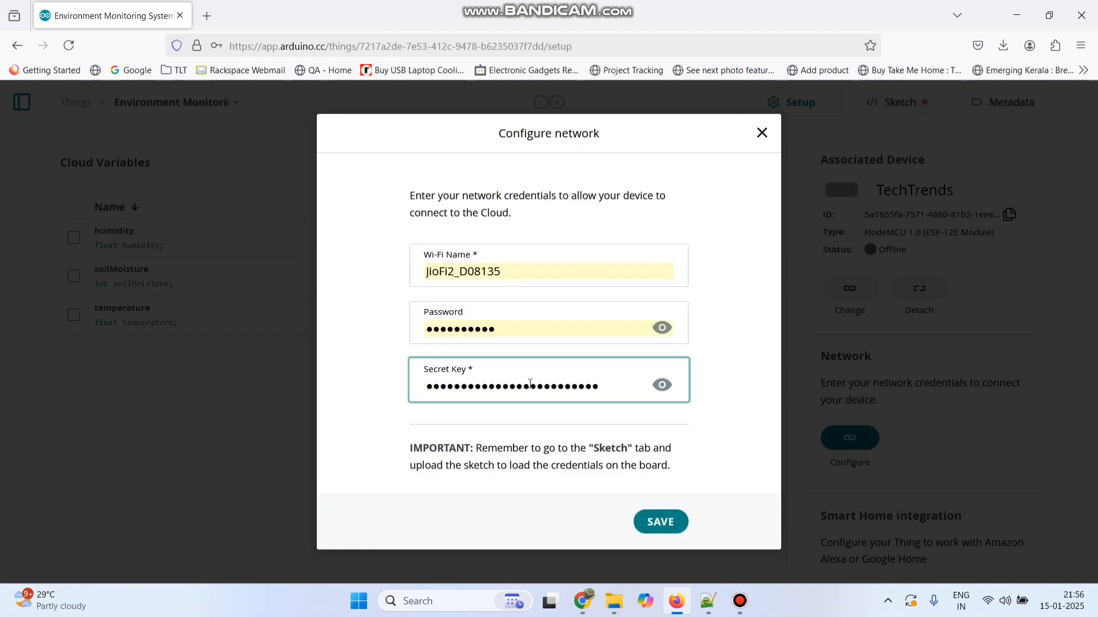
pyautogui.click(660, 521)
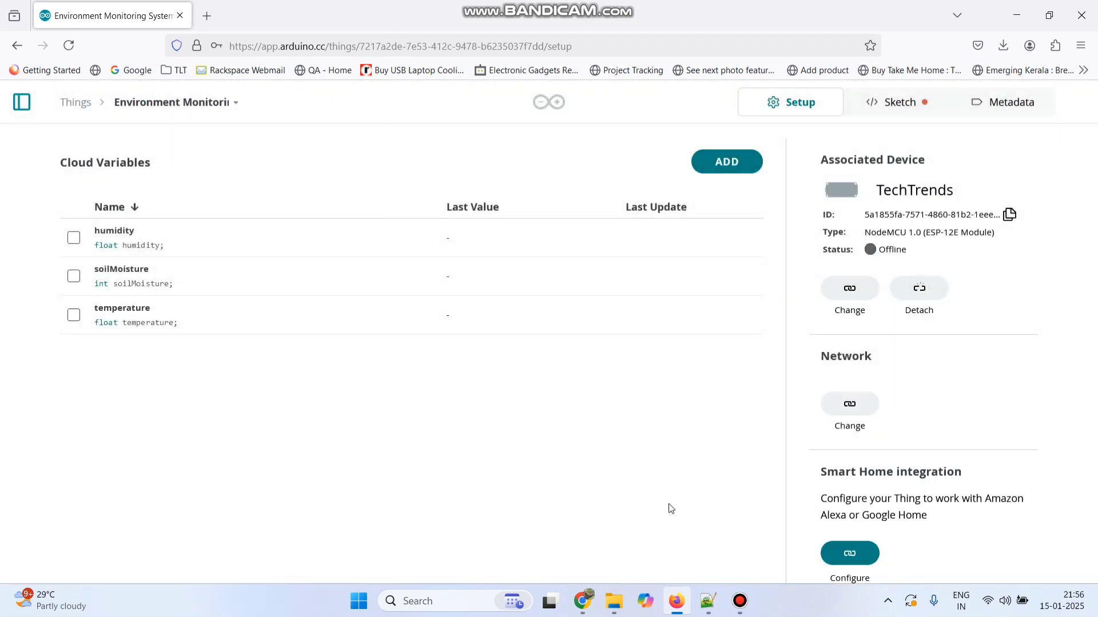
# Go to the Dashboards section and create a new dashboard
pyautogui.click(22, 104)
pyautogui.click(85, 331)
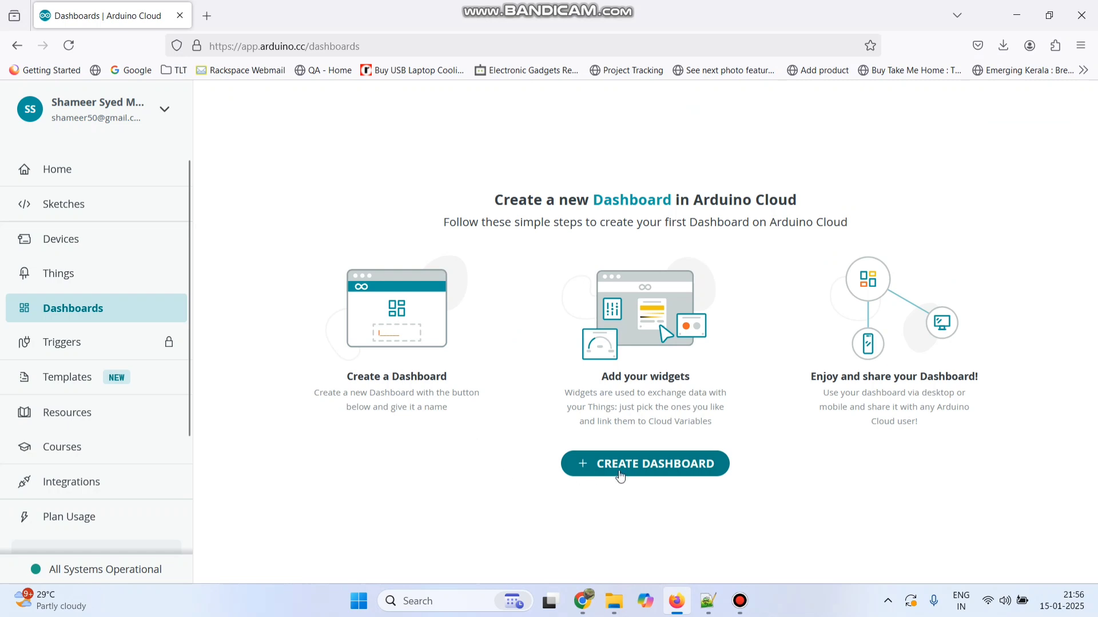
pyautogui.click(620, 475)
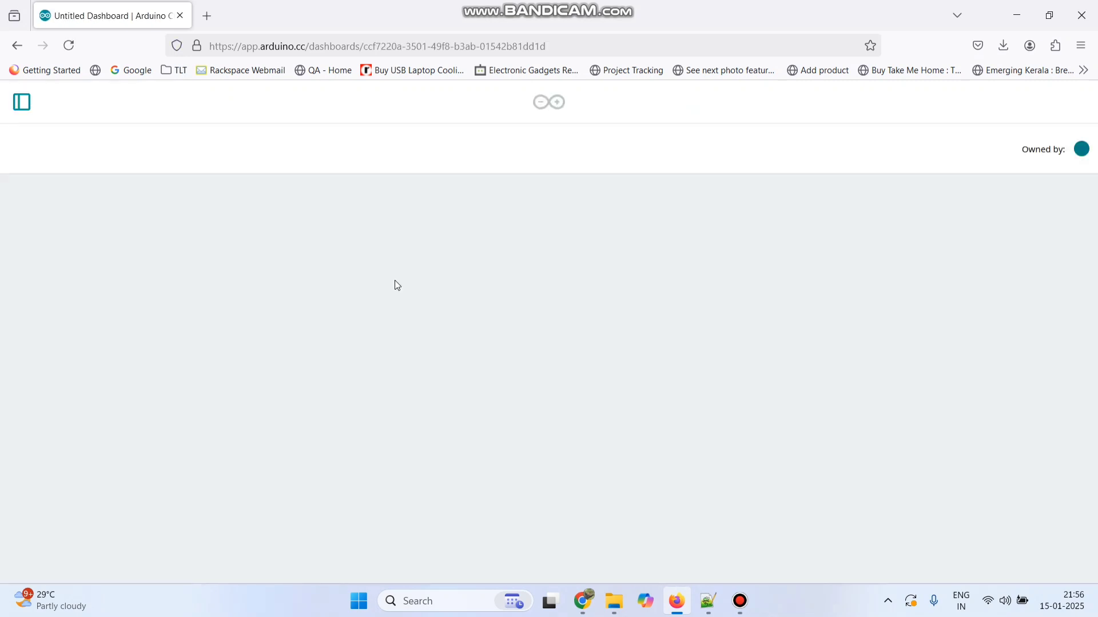
# Rename the untitled dashboard as "Environment Monitoring System"
pyautogui.click(181, 106)
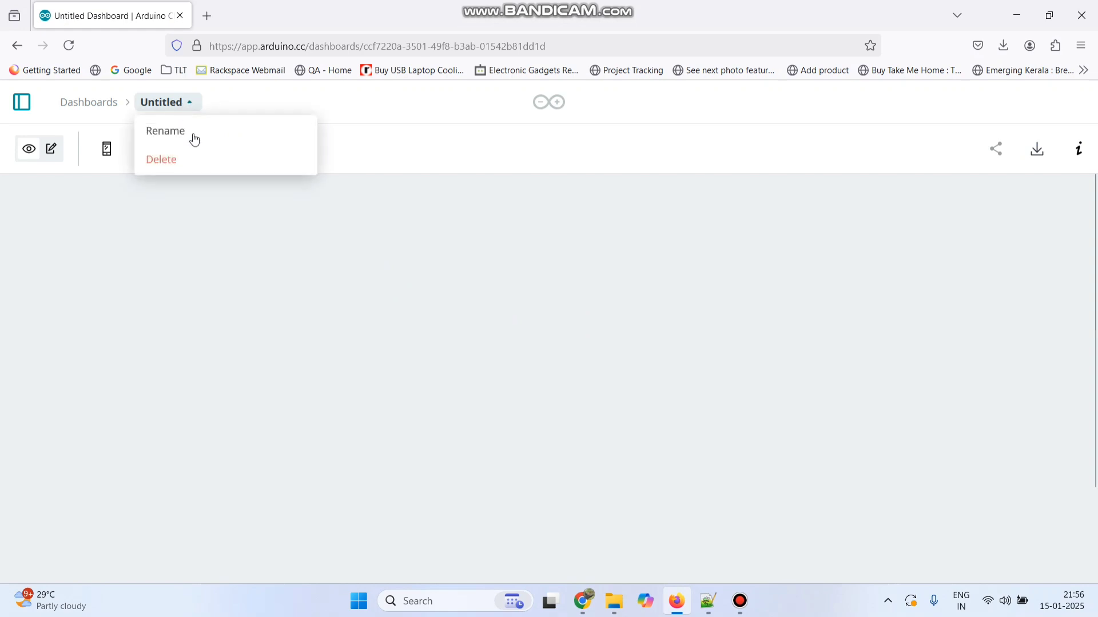
pyautogui.click(197, 138)
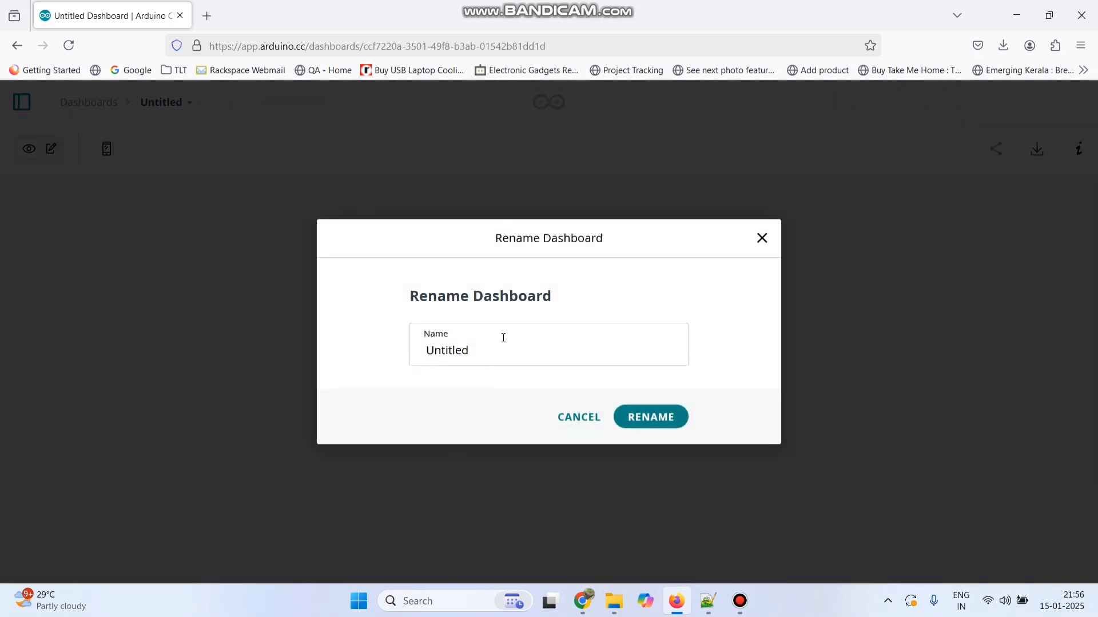
pyautogui.doubleClick(499, 346)
pyautogui.write('Environment Monitoring Syst')
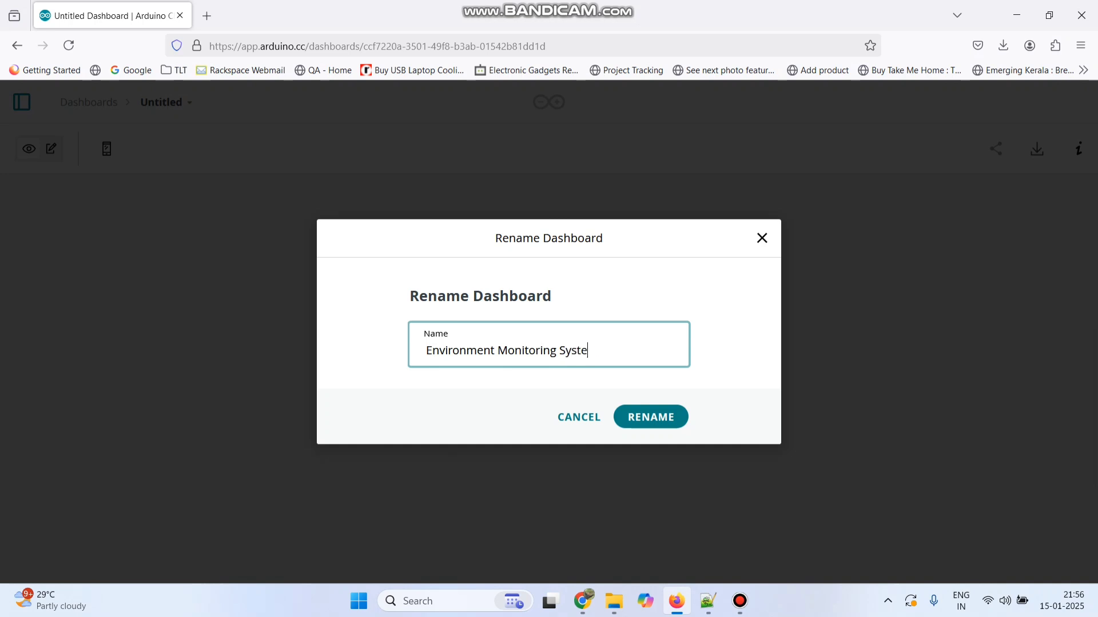
pyautogui.write('em')
pyautogui.click(650, 417)
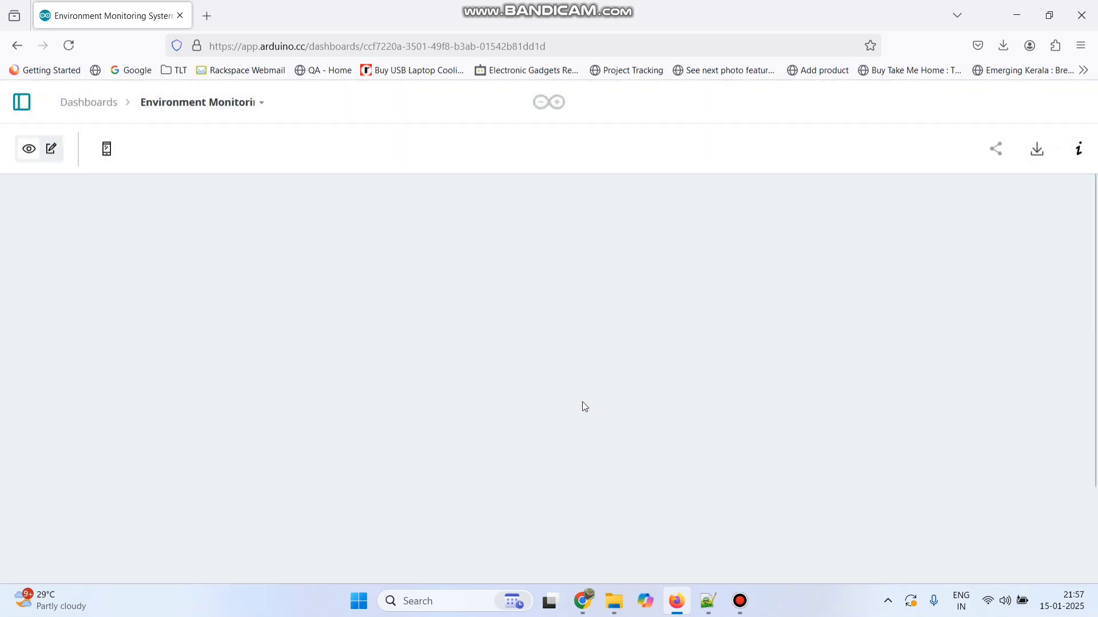
# Switch the dashboard to edit mode and add a Gauge widget named "Soil Moisture"
pyautogui.click(55, 150)
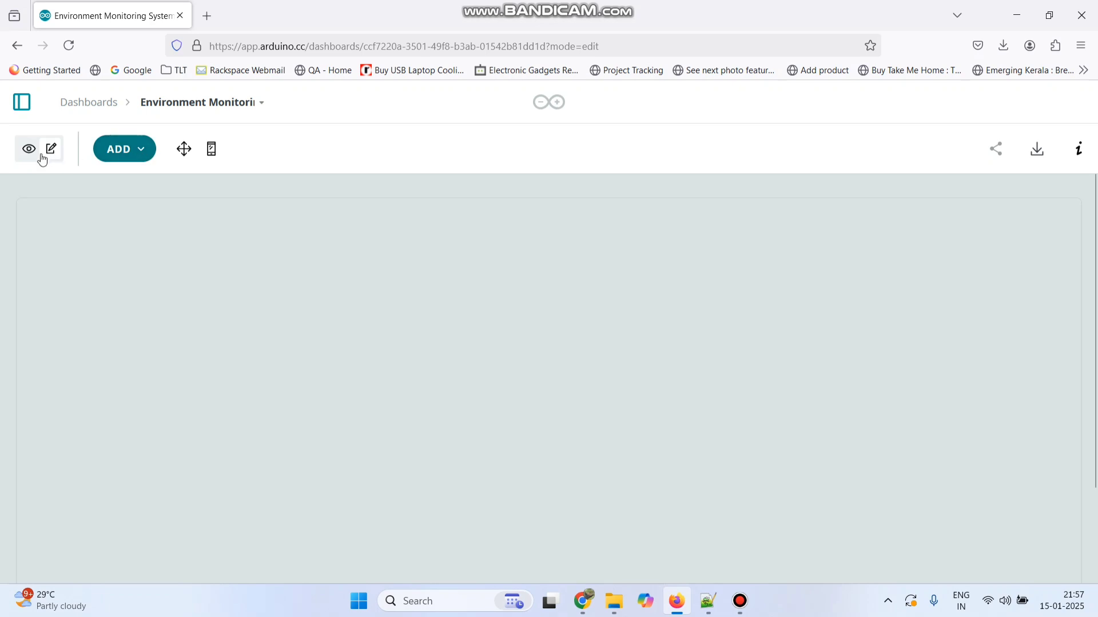
pyautogui.click(140, 150)
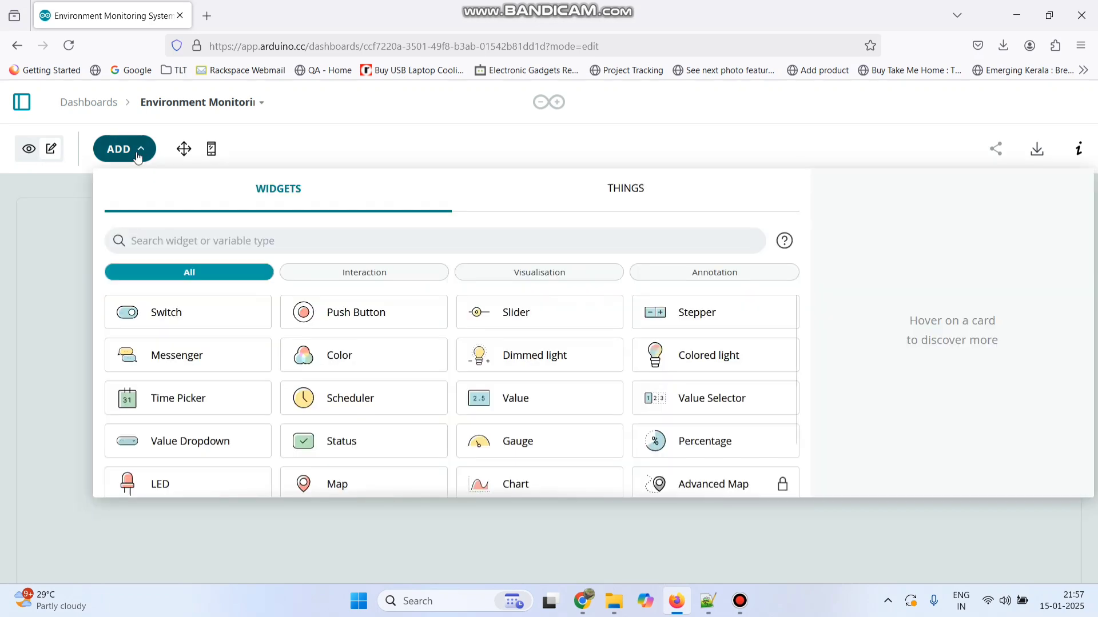
pyautogui.scroll(-1, 506, 369)
pyautogui.click(519, 385)
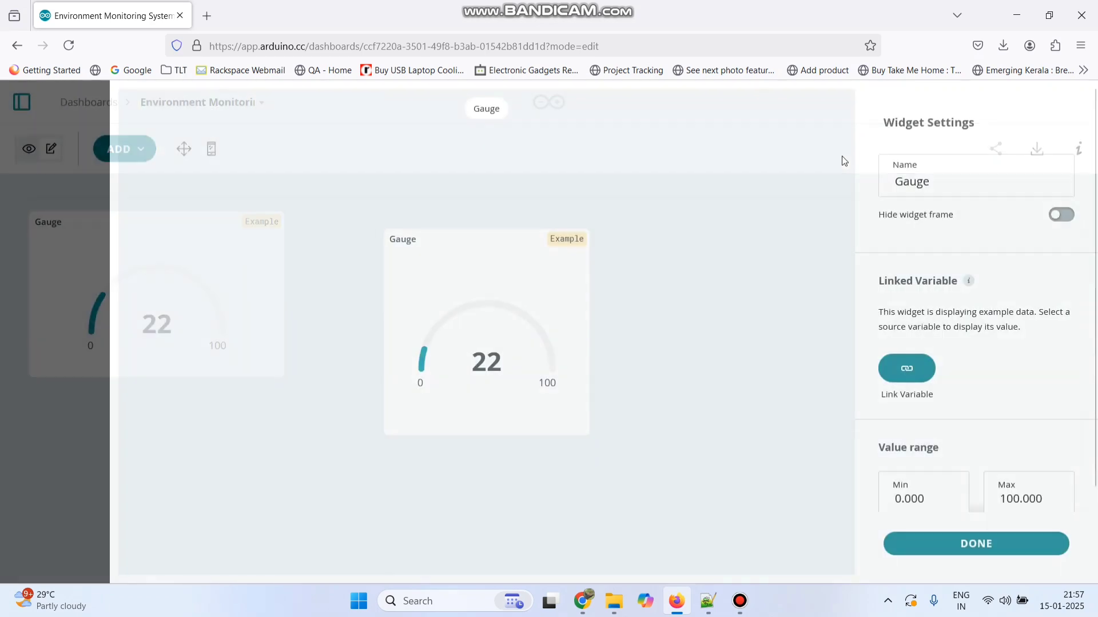
pyautogui.doubleClick(964, 187)
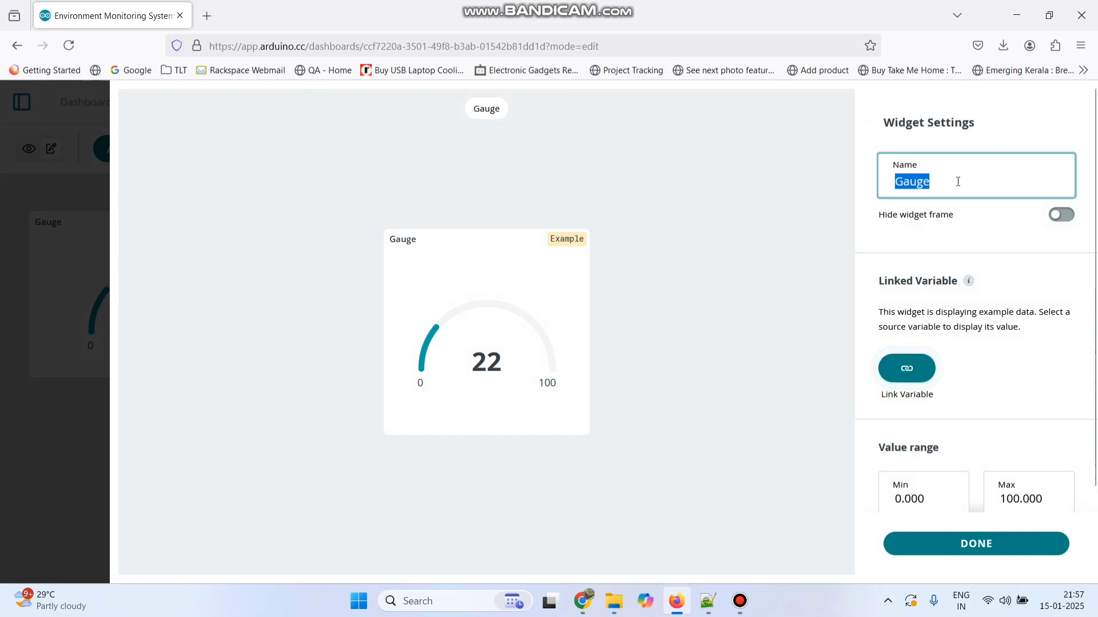
pyautogui.write('Soil Mo')
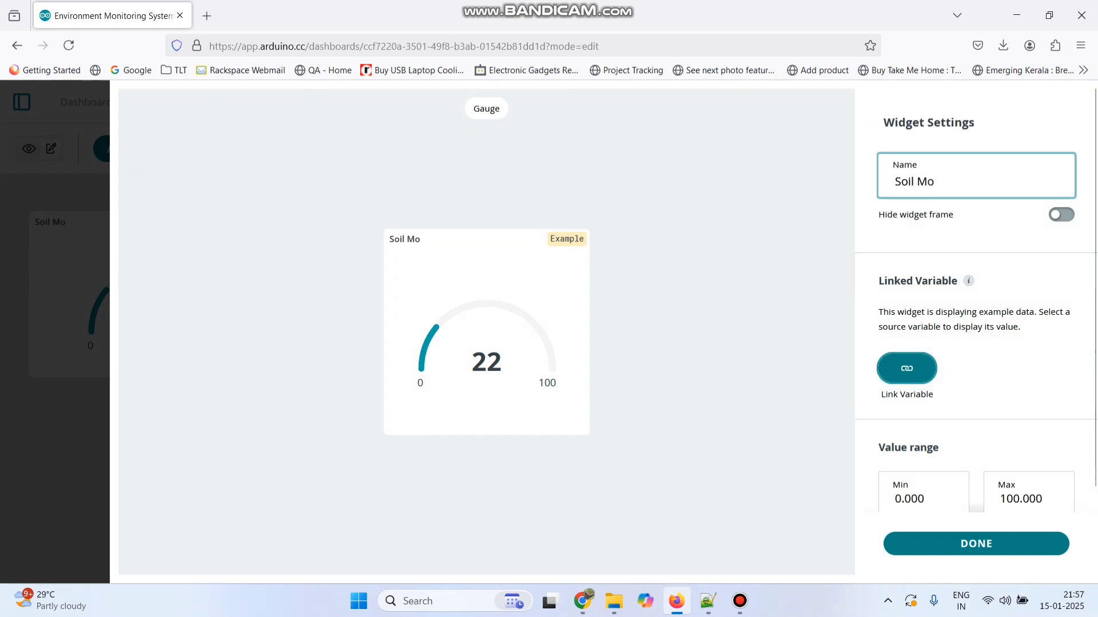
pyautogui.write('isture')
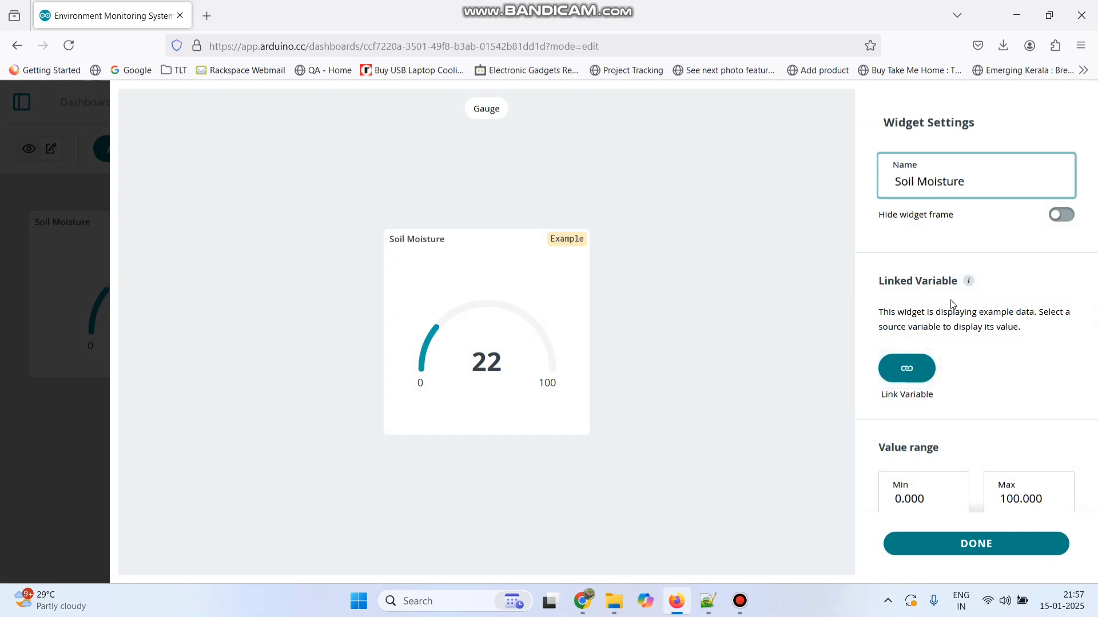
# Link the Soil Moisture gauge to the soilMoisture variable and set its maximum value to 500
pyautogui.click(907, 370)
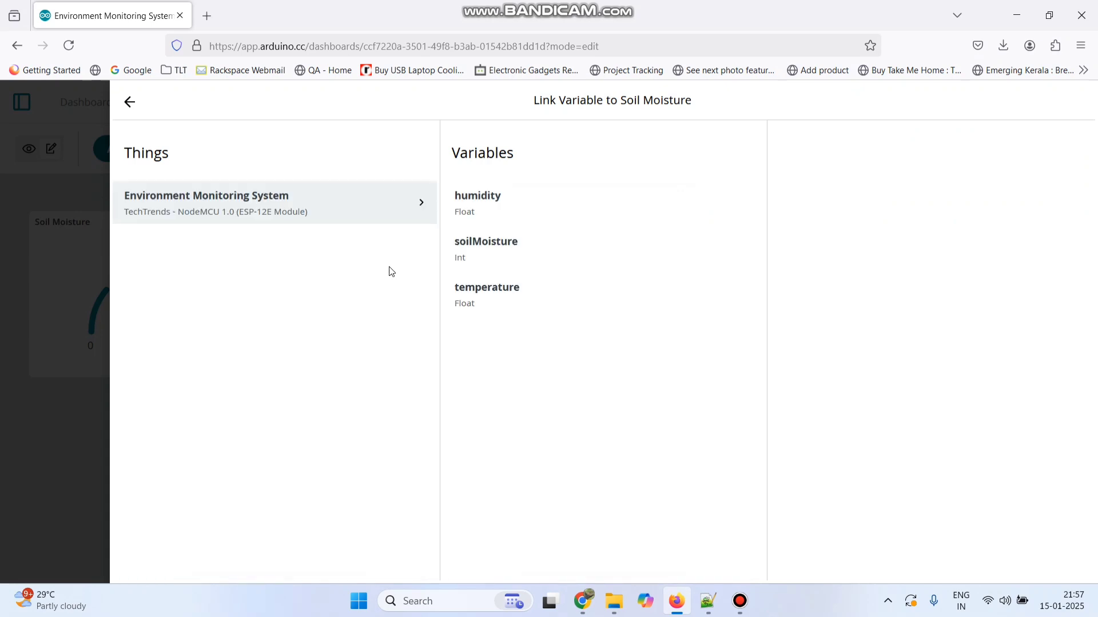
pyautogui.click(496, 247)
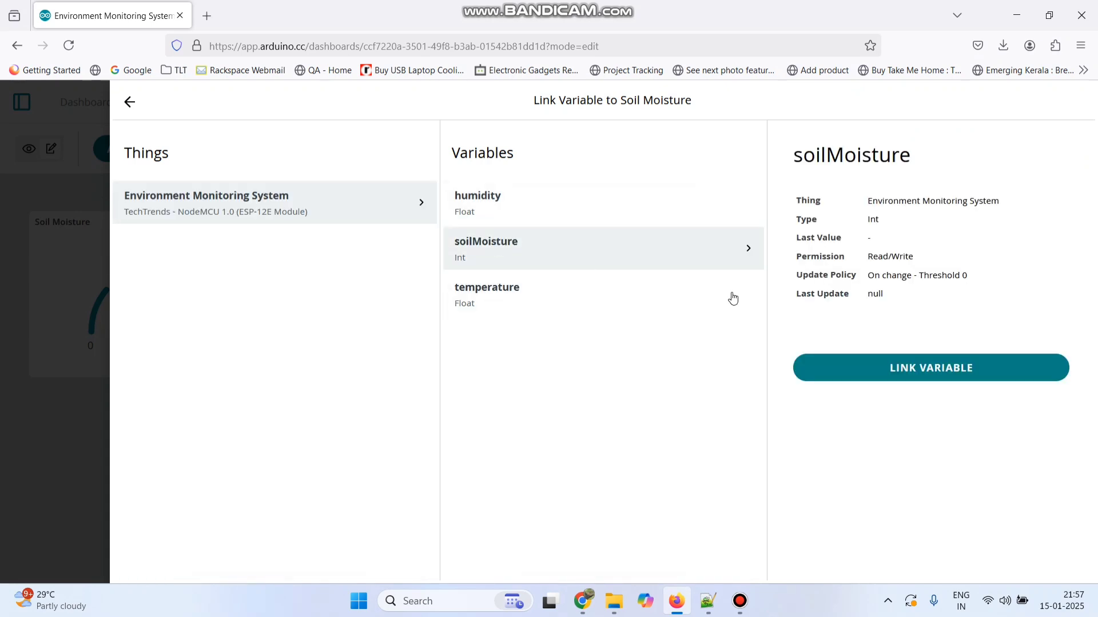
pyautogui.click(920, 368)
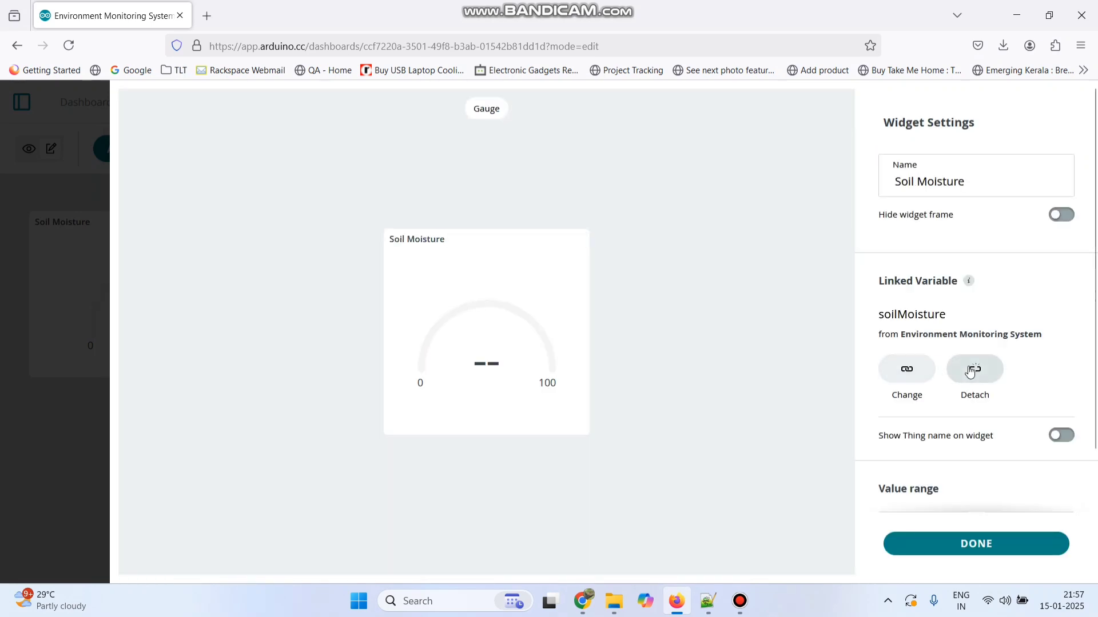
pyautogui.scroll(-1, 975, 354)
pyautogui.doubleClick(1013, 473)
pyautogui.write('5')
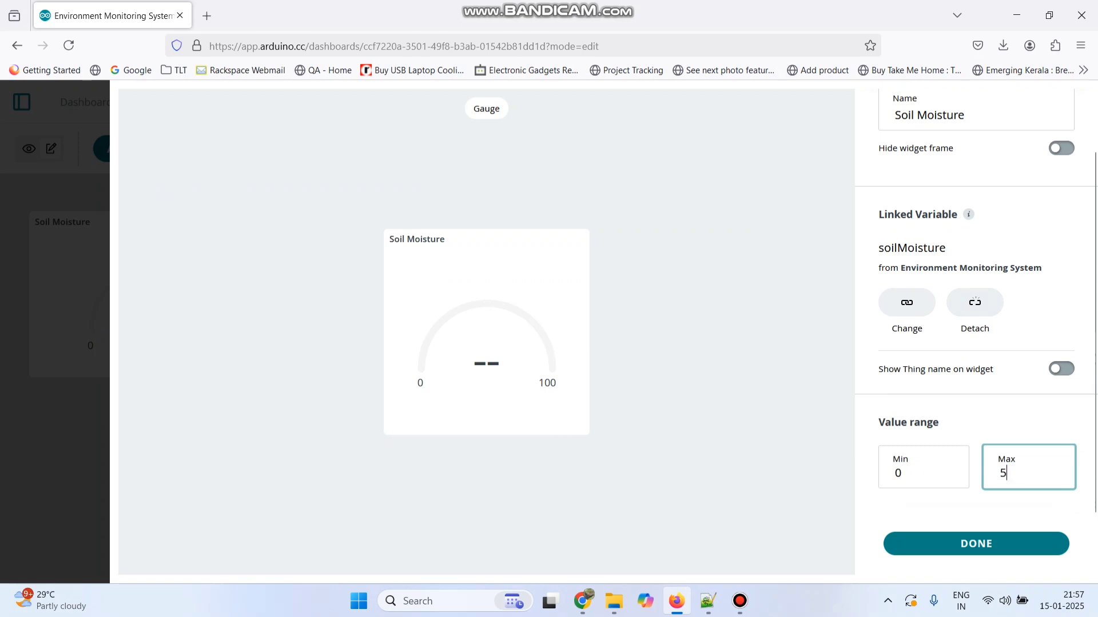
pyautogui.write('00')
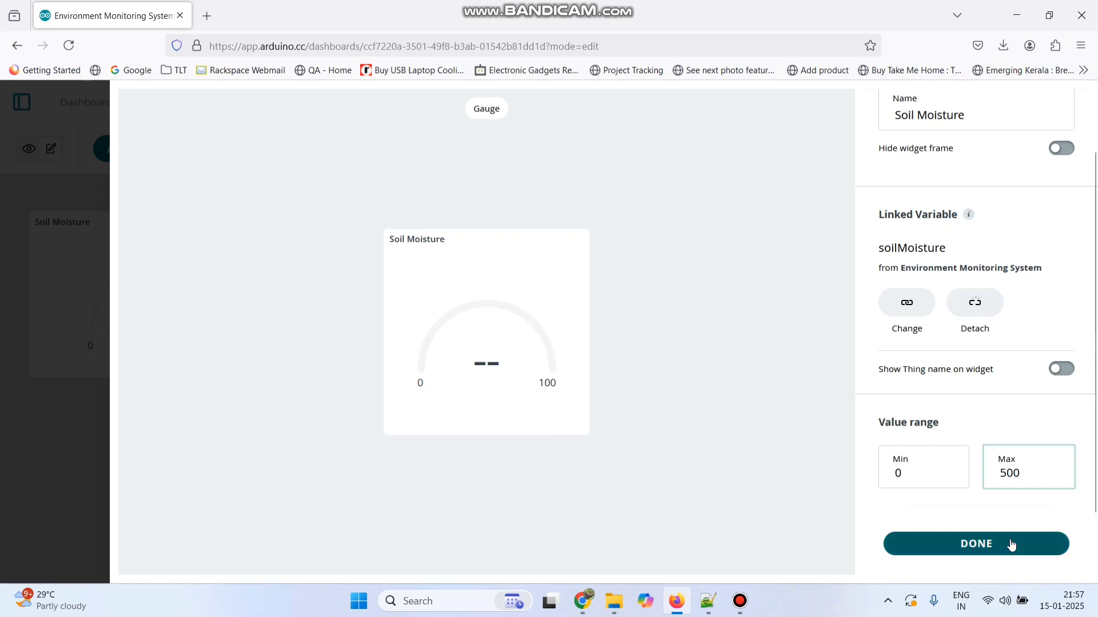
pyautogui.click(1009, 544)
# Add a second Gauge widget to the dashboard and name it "Temperature"
pyautogui.click(125, 156)
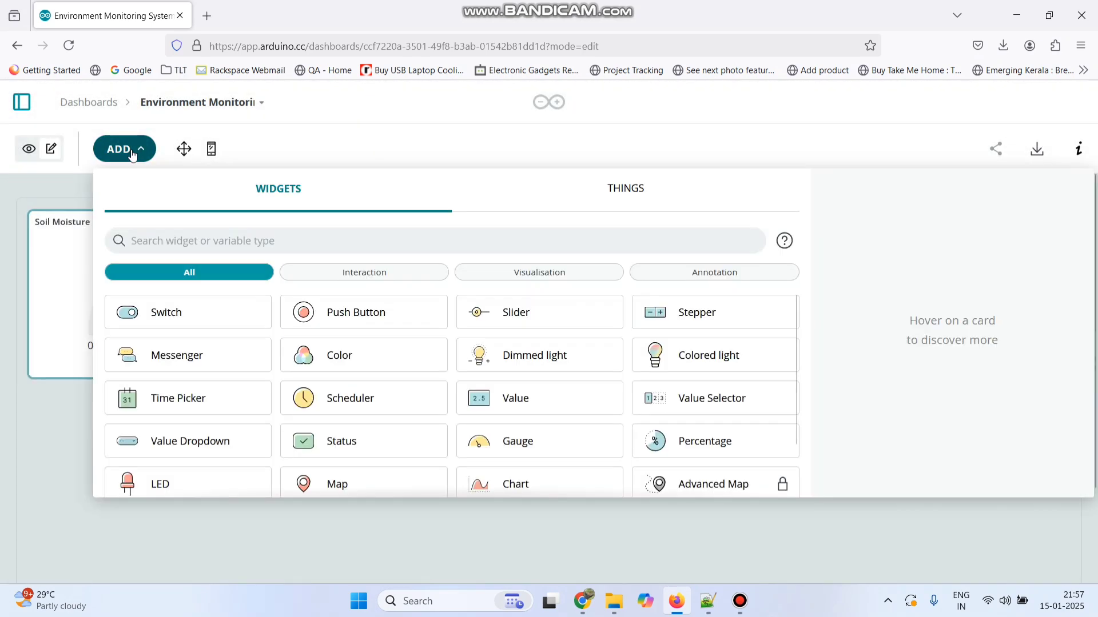
pyautogui.click(528, 444)
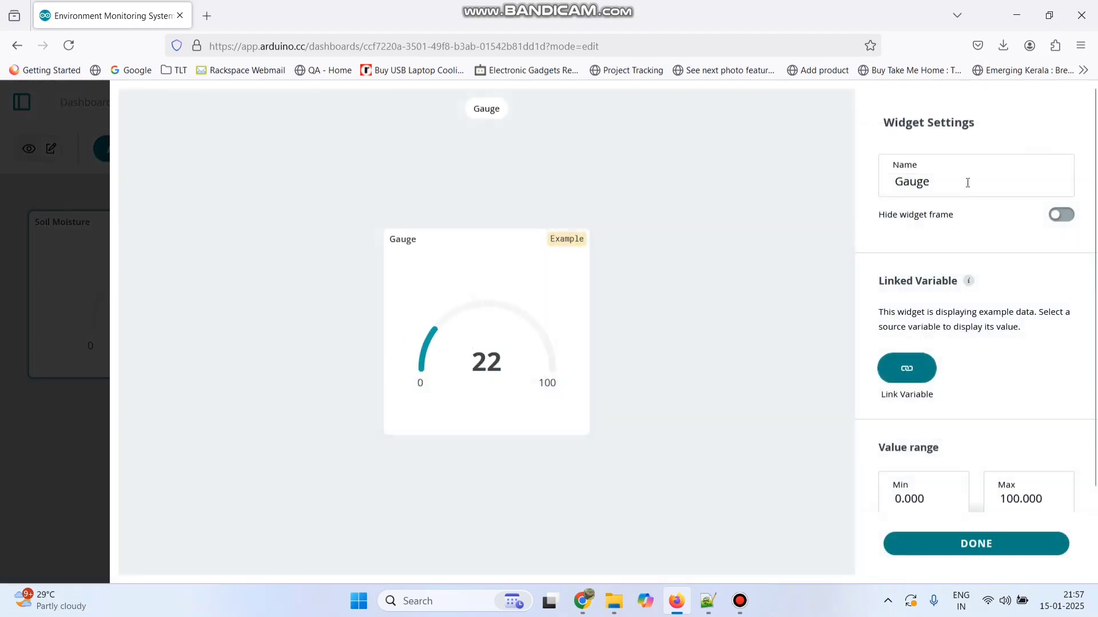
pyautogui.click(973, 179)
pyautogui.write('Tem')
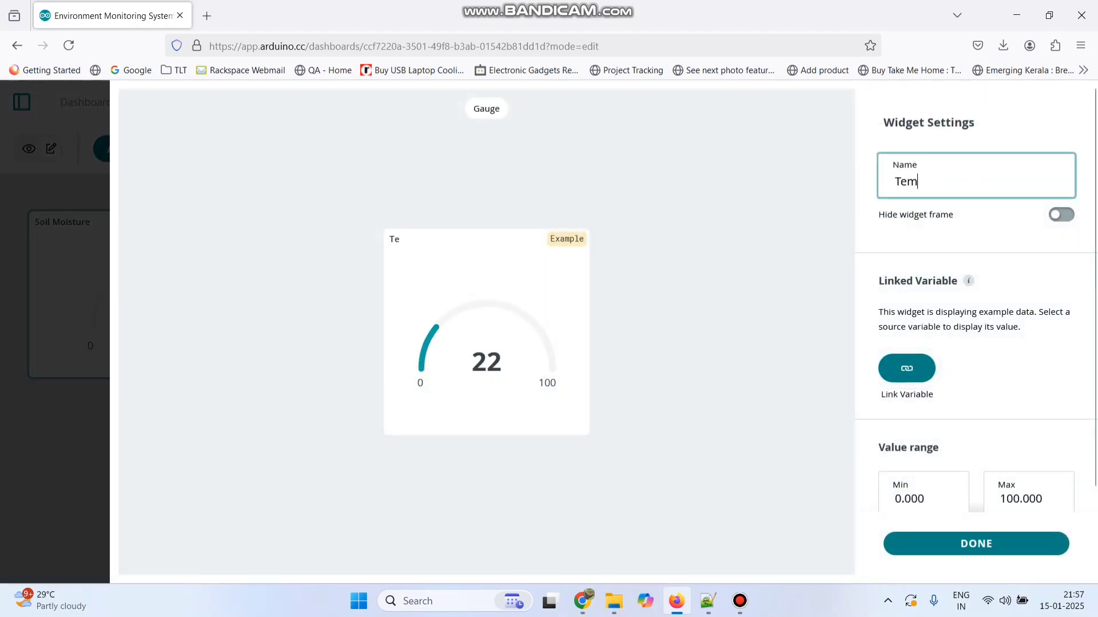
pyautogui.write('perature')
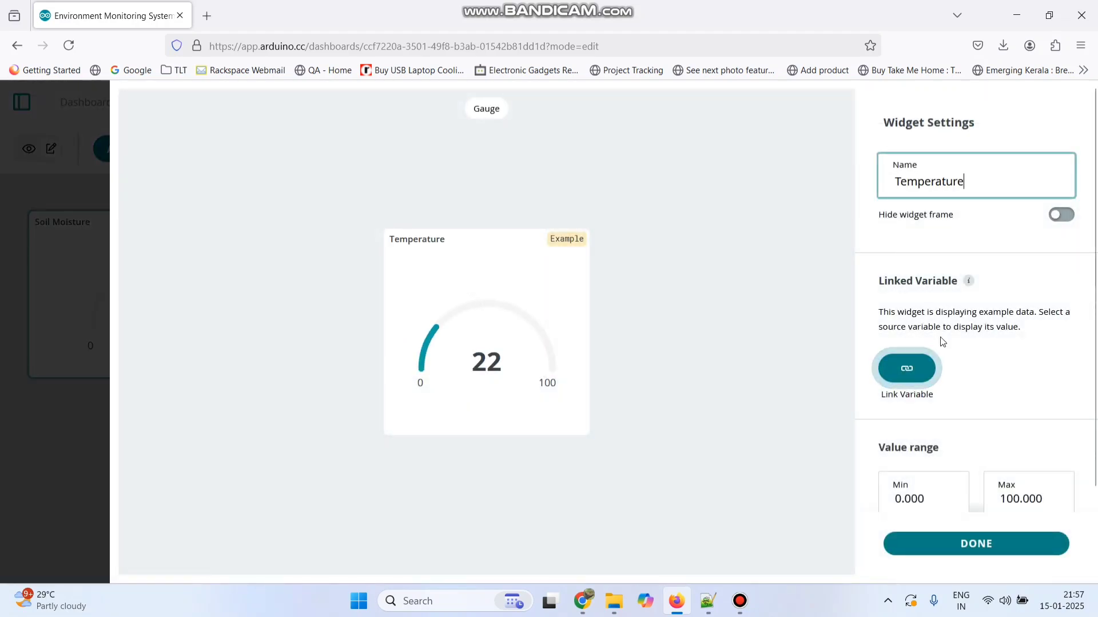
# Link the Temperature gauge to the temperature variable, keep the default value range, and finish the widget
pyautogui.click(920, 366)
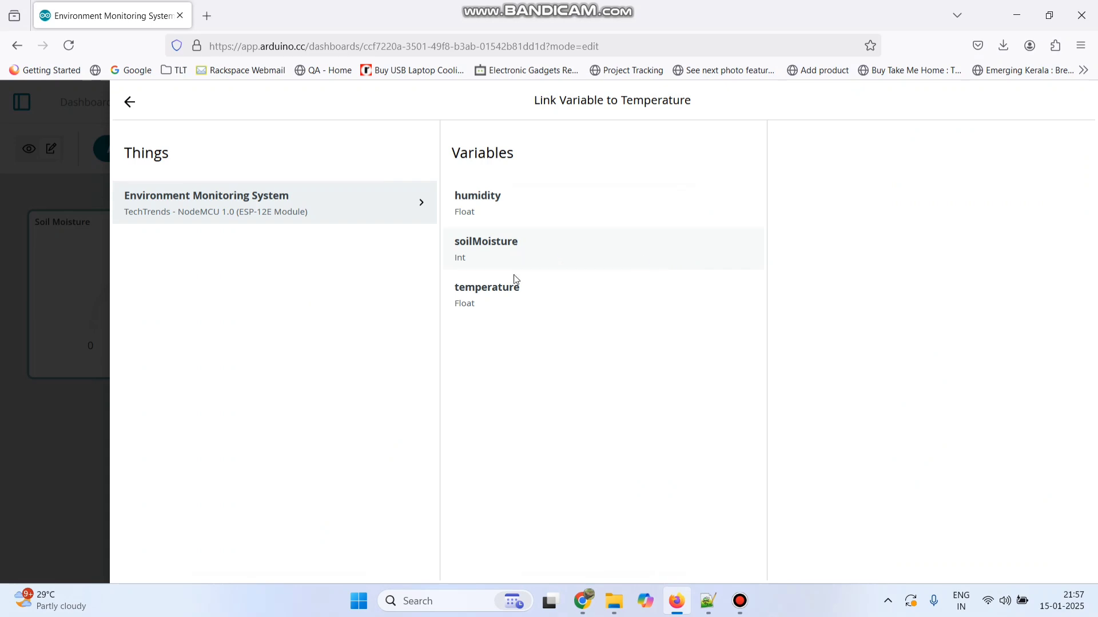
pyautogui.click(512, 295)
pyautogui.click(880, 367)
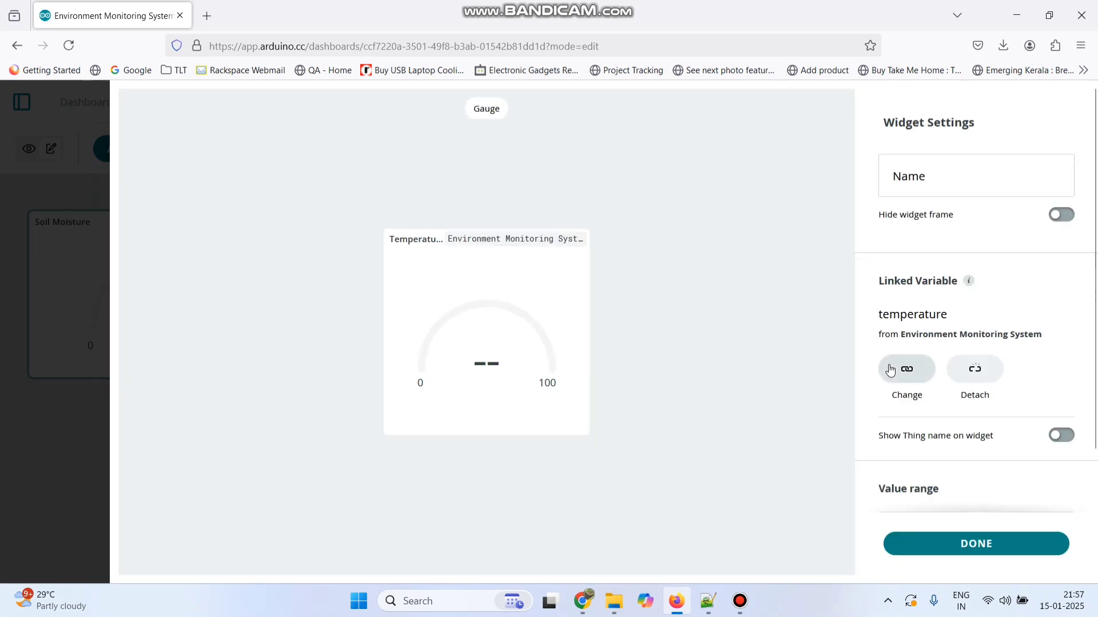
pyautogui.scroll(-2, 989, 411)
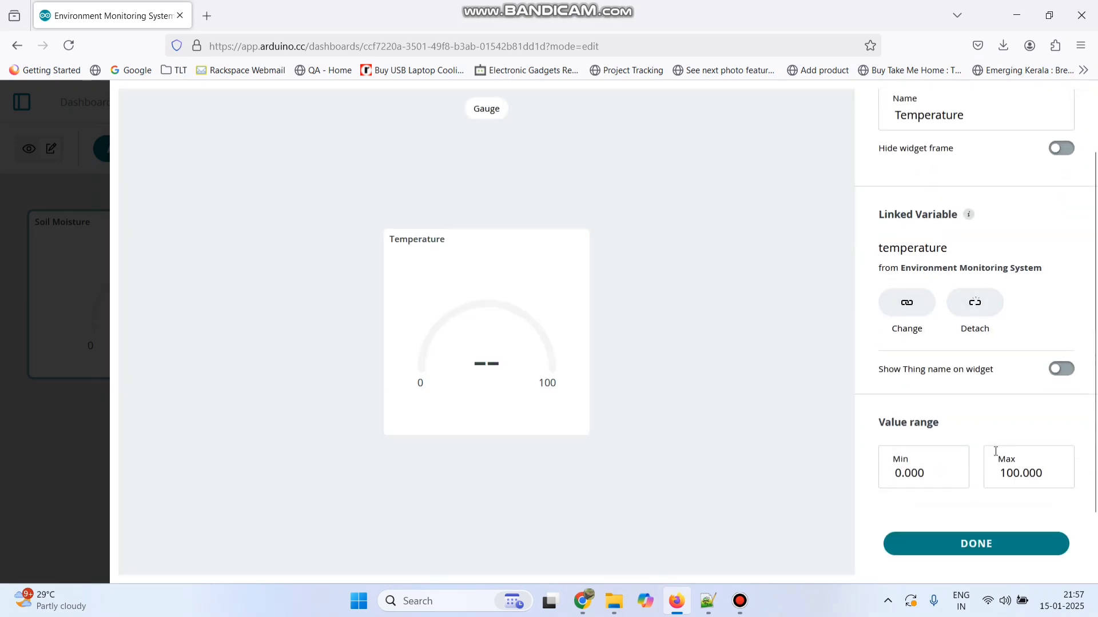
pyautogui.click(976, 544)
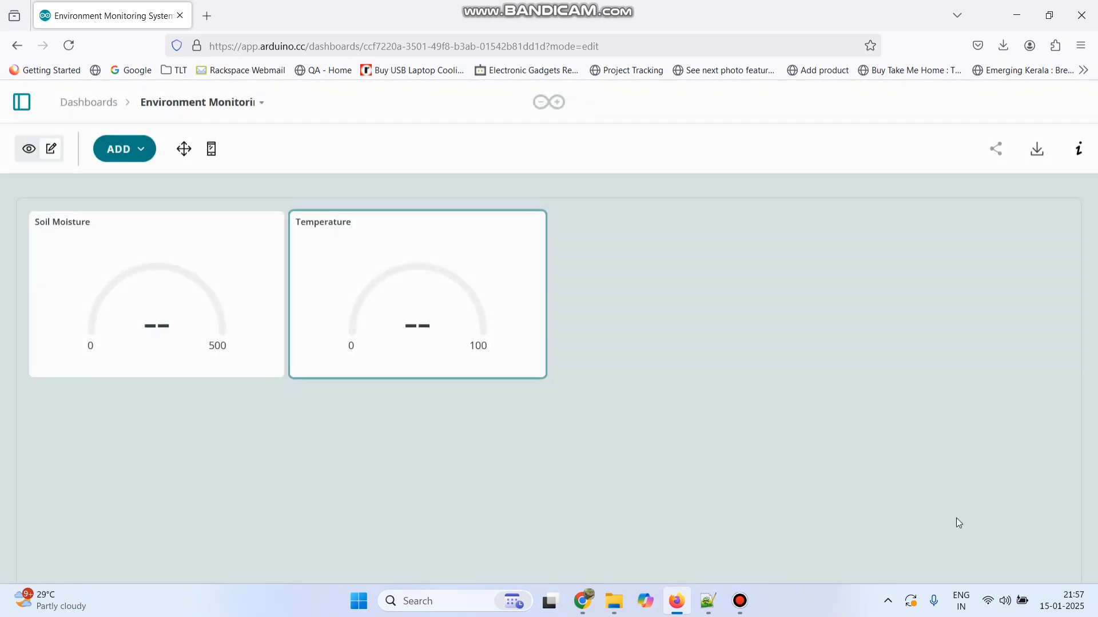
# Add a third Gauge widget to the dashboard and name it "Humidity"
pyautogui.click(132, 155)
pyautogui.click(535, 443)
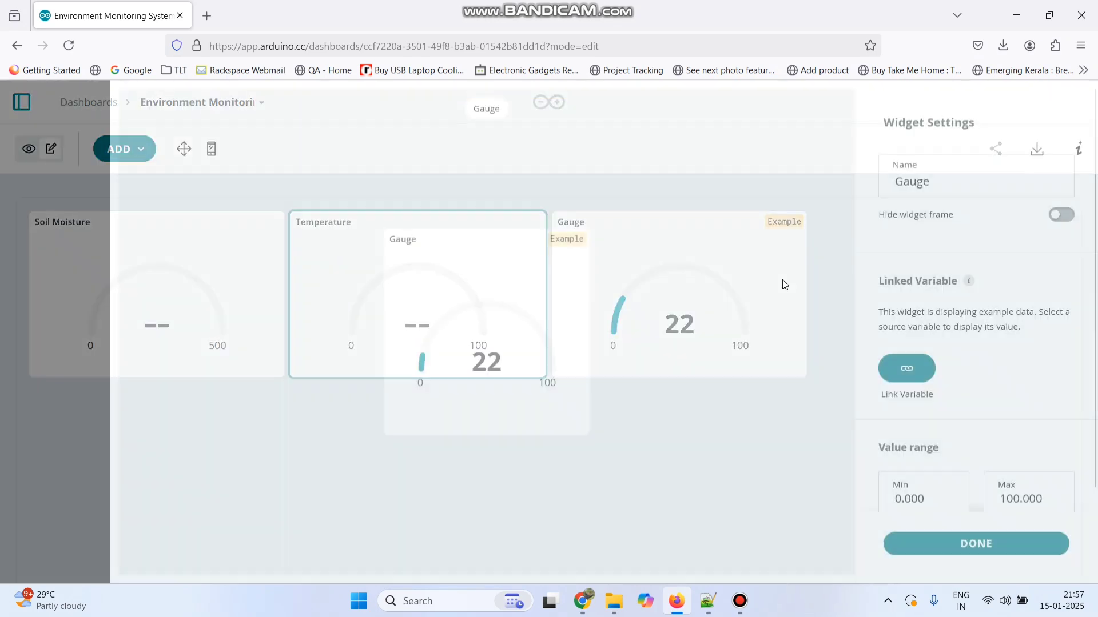
pyautogui.doubleClick(928, 190)
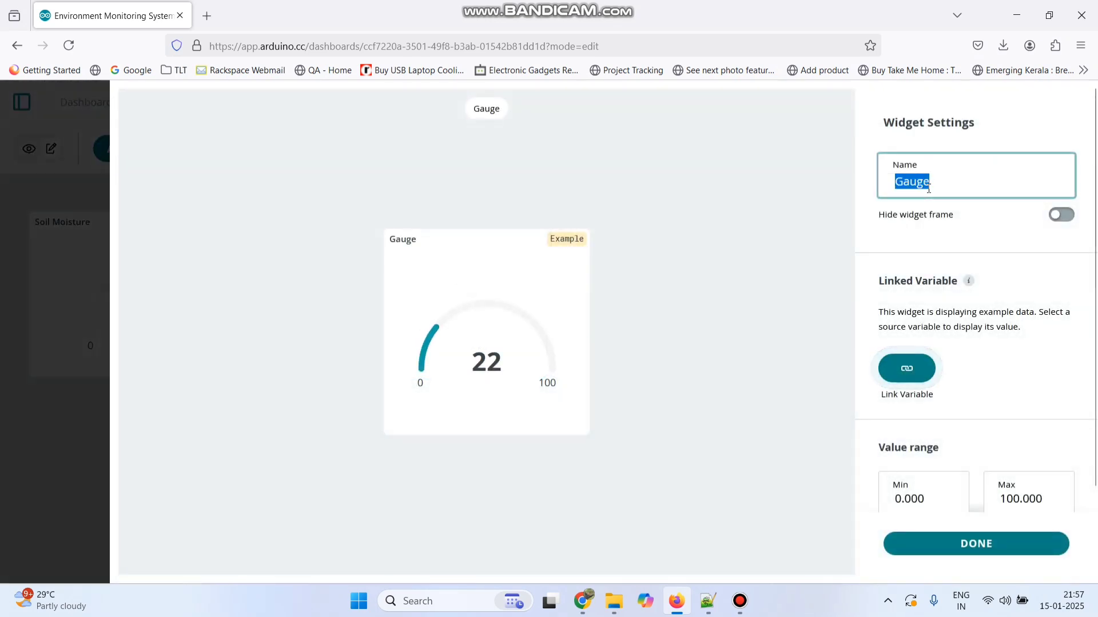
pyautogui.write('H')
pyautogui.press('BackSpace')
pyautogui.write('H')
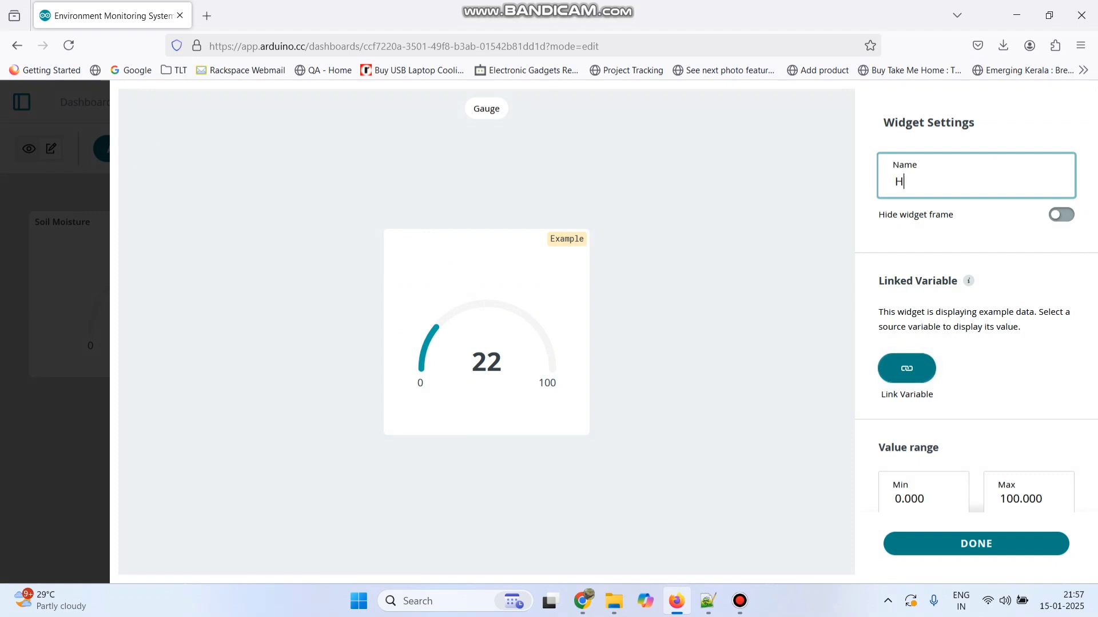
pyautogui.write('umisi')
pyautogui.write('dity')
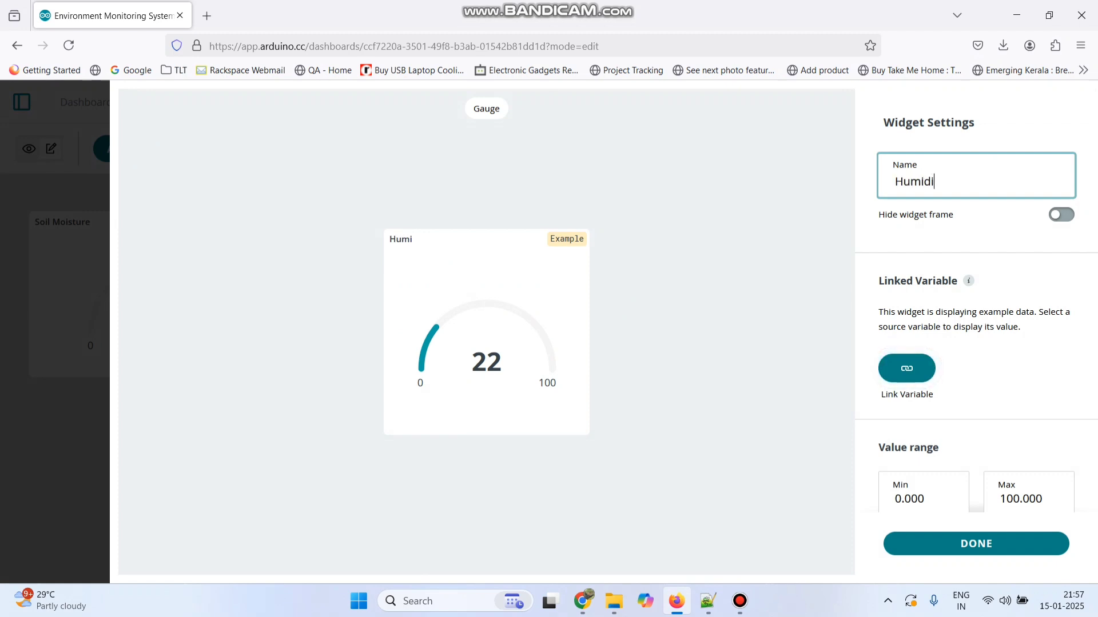
# Link the Humidity gauge to the humidity variable of Environment Monitoring System and finish the widget with the default value range
pyautogui.click(918, 374)
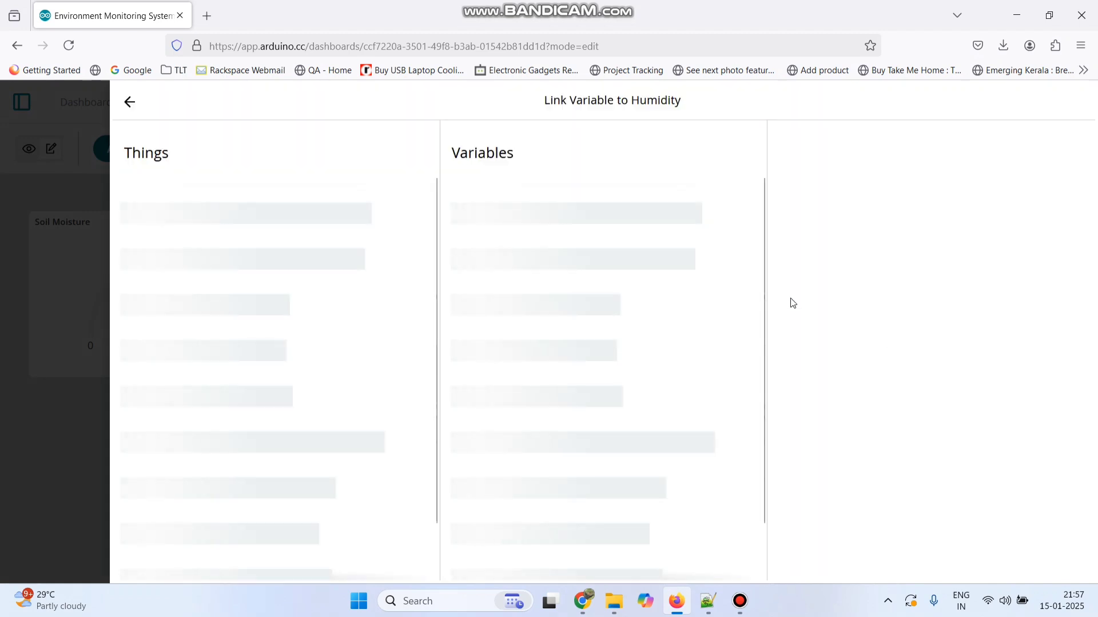
pyautogui.click(509, 204)
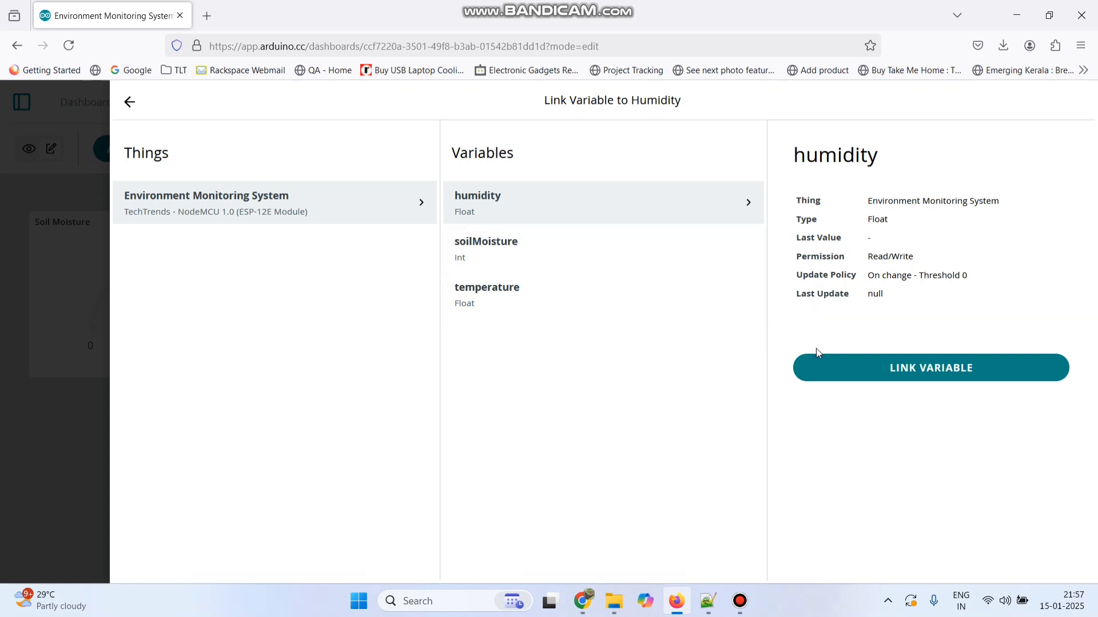
pyautogui.click(957, 369)
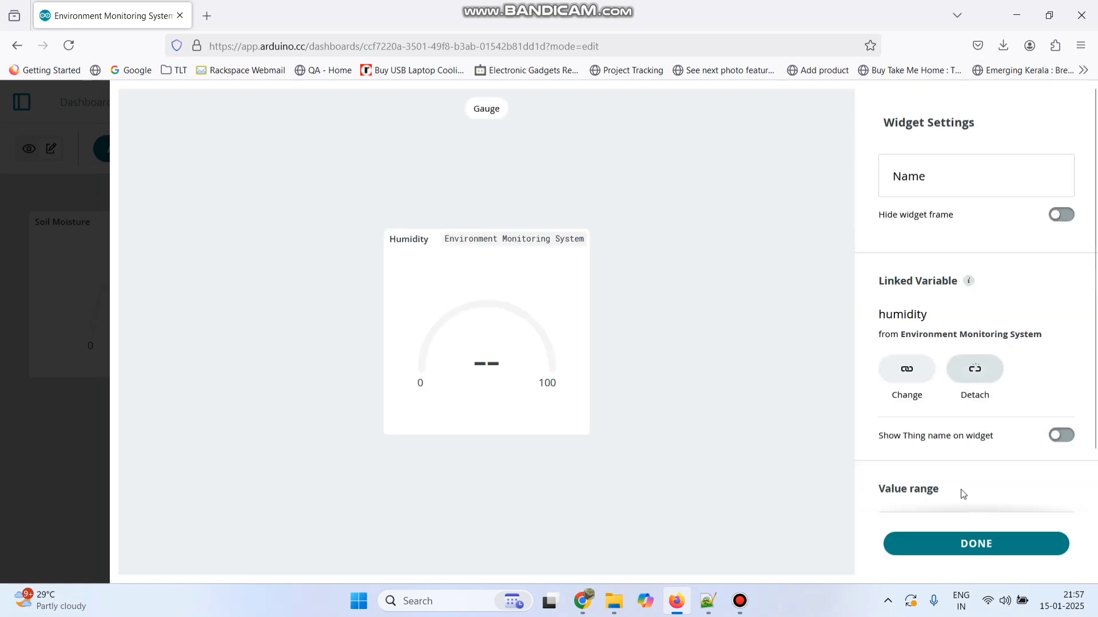
pyautogui.click(974, 543)
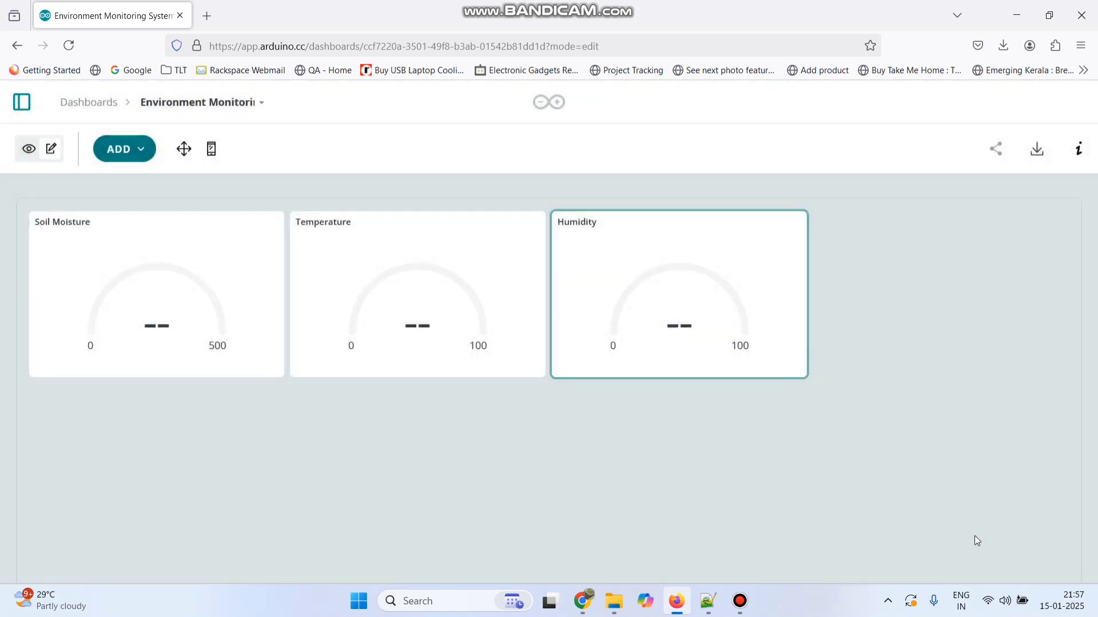
# Go to the Environment Monitoring System Thing and open its sketch at the thingProperties.h include
pyautogui.click(22, 102)
pyautogui.click(83, 294)
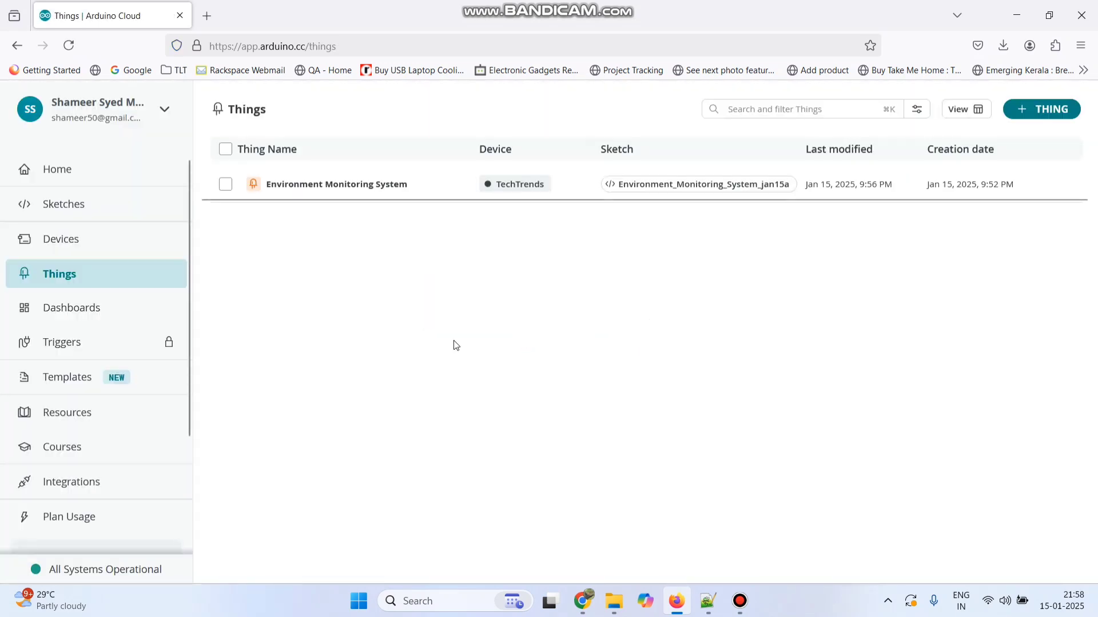
pyautogui.click(380, 185)
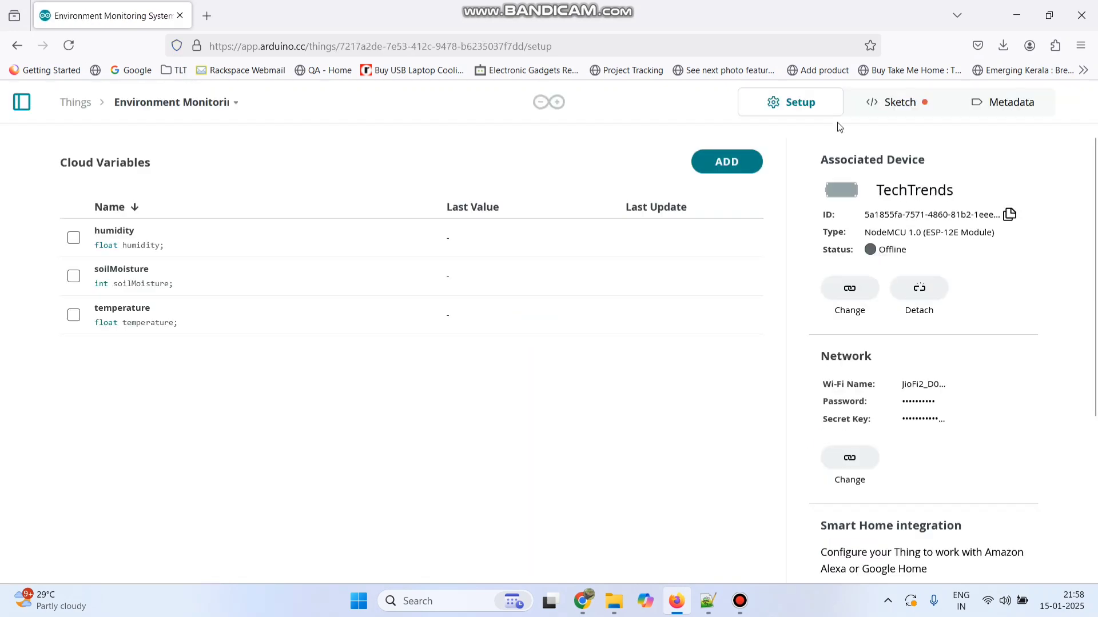
pyautogui.click(902, 105)
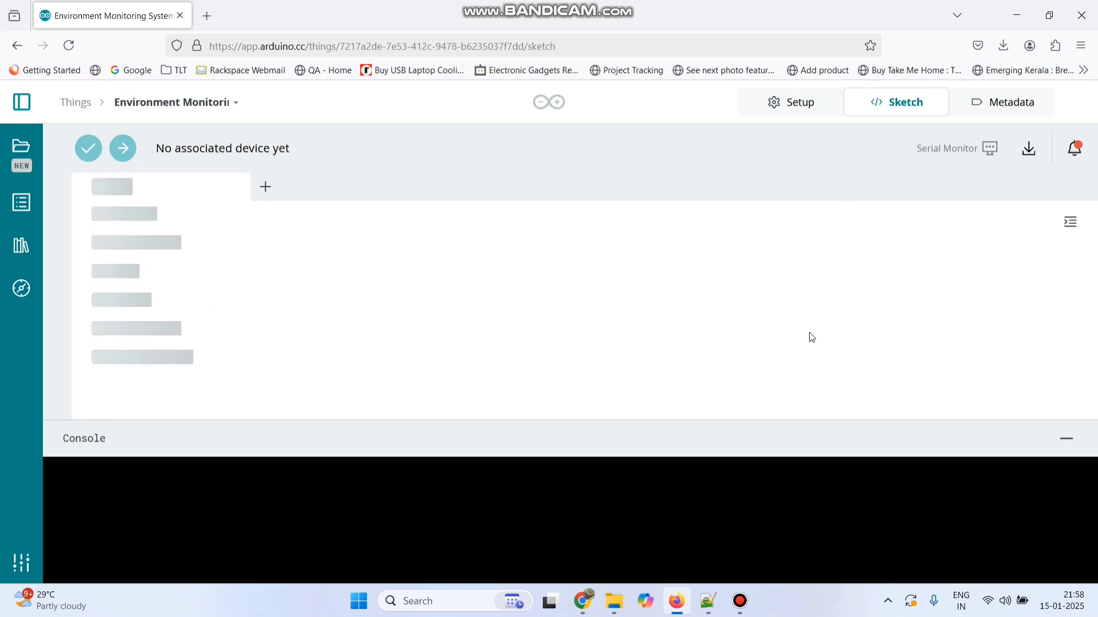
pyautogui.scroll(-3, 572, 286)
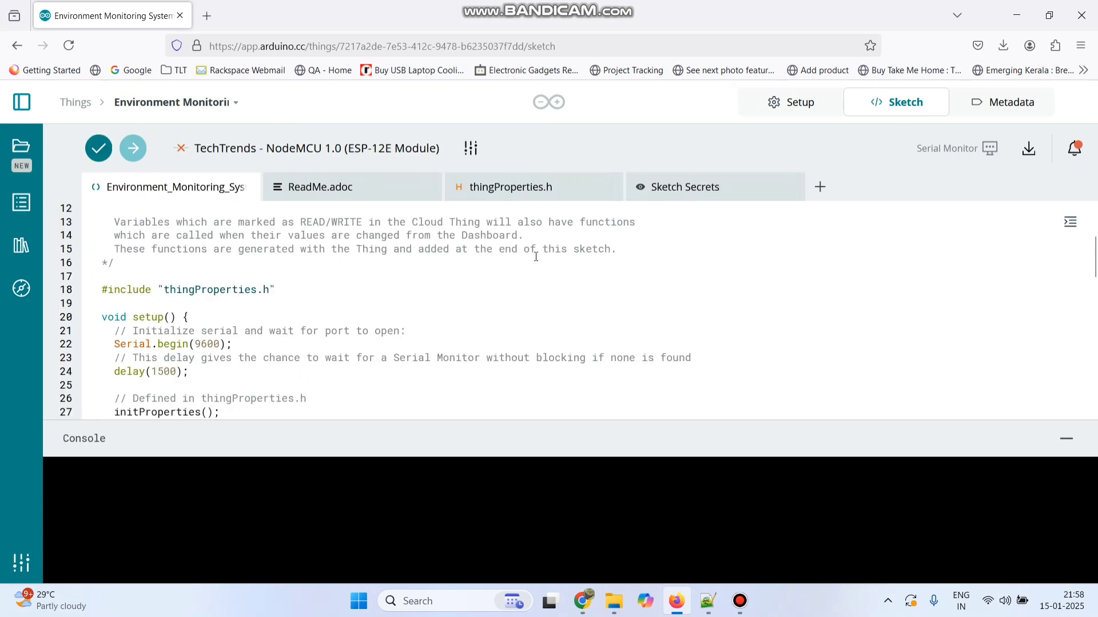
# Copy the DHT.h include, DHT11 definitions and soil moisture pin constants from the Notepad++ sketch into the cloud sketch below the thingProperties.h include
pyautogui.click(708, 601)
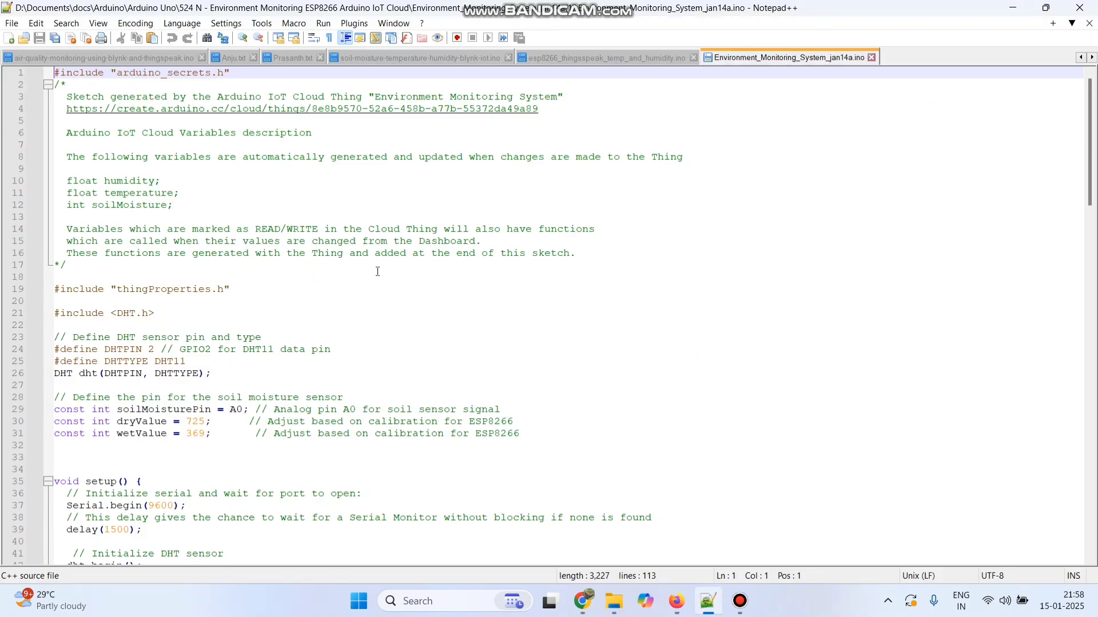
pyautogui.scroll(-1, 236, 268)
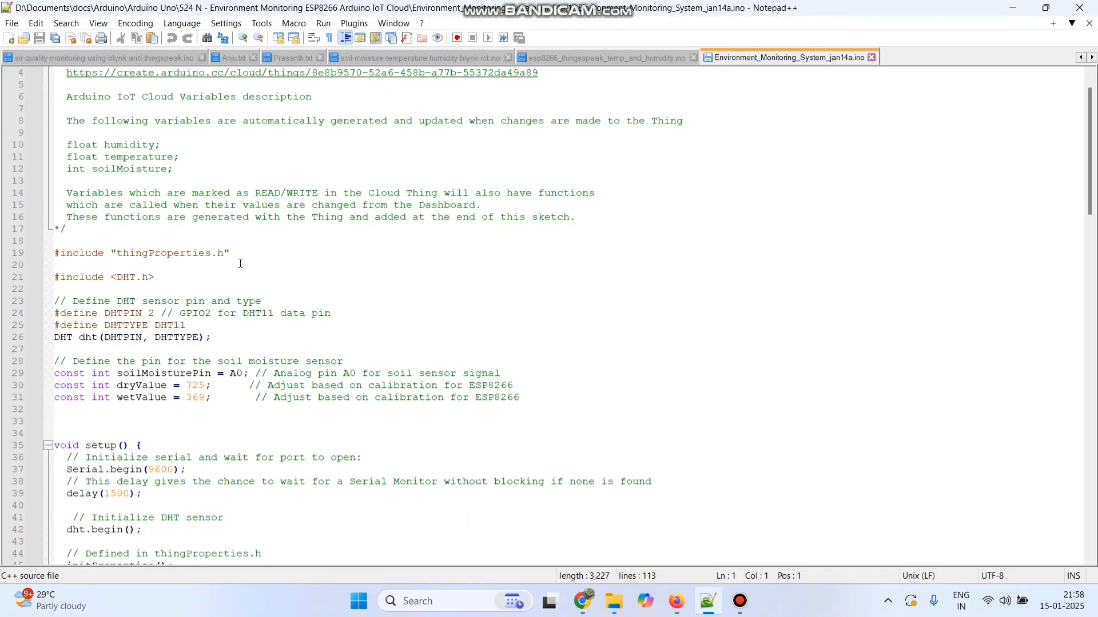
pyautogui.scroll(-1, 240, 263)
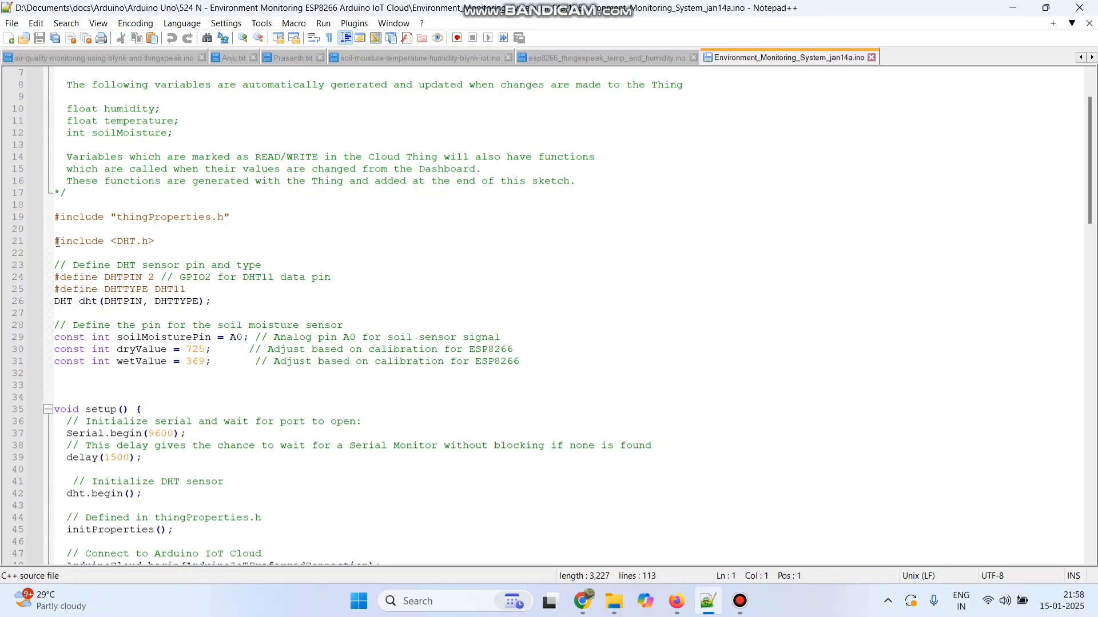
pyautogui.moveTo(58, 242); pyautogui.dragTo(240, 382)
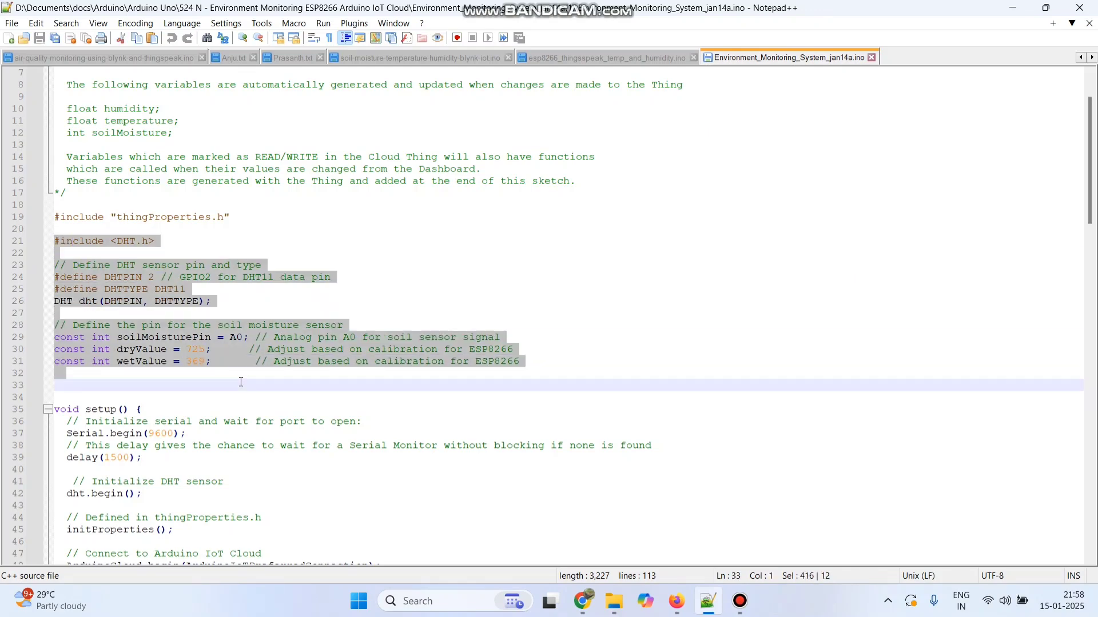
pyautogui.click(677, 599)
# Copy the DHT sensor initialization with dht.begin() from the Notepad++ sketch into the cloud sketch's setup() after delay(1500)
pyautogui.click(707, 600)
pyautogui.scroll(-5, 226, 263)
pyautogui.moveTo(75, 293); pyautogui.dragTo(164, 316)
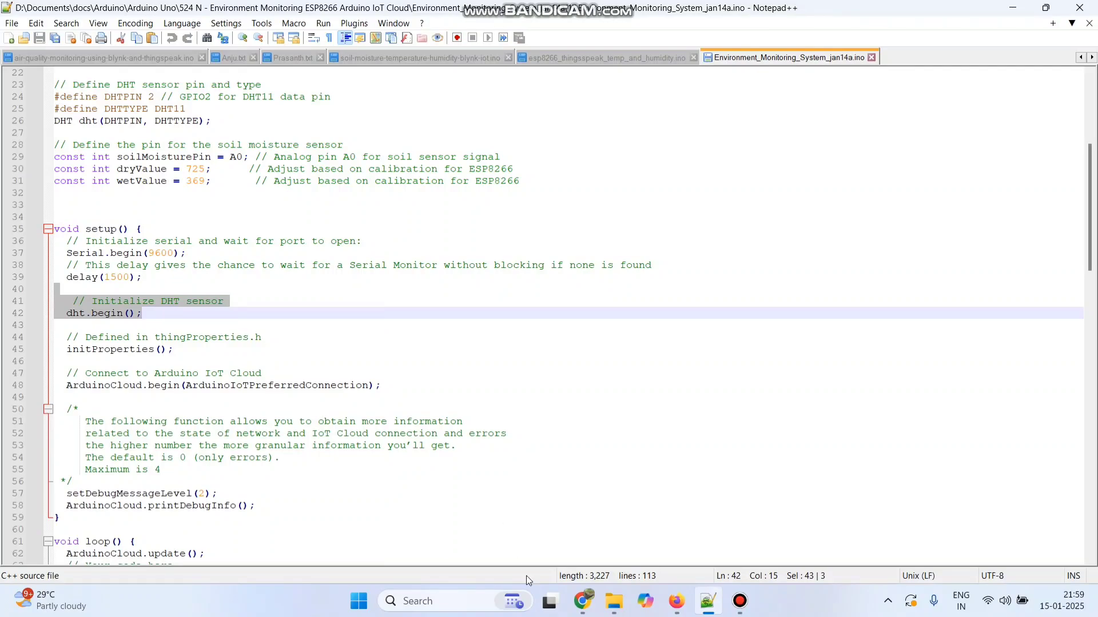
pyautogui.click(677, 599)
pyautogui.scroll(3, 630, 458)
# Copy the loop code from the Notepad++ sketch and paste it into the cloud sketch's loop() below the "Your code here" comment
pyautogui.hotkey('alt', 'Tab')
pyautogui.scroll(-8, 411, 252)
pyautogui.moveTo(64, 287); pyautogui.dragTo(411, 246)
pyautogui.hotkey('ctrl', 'c')
pyautogui.click(678, 599)
pyautogui.click(246, 299)
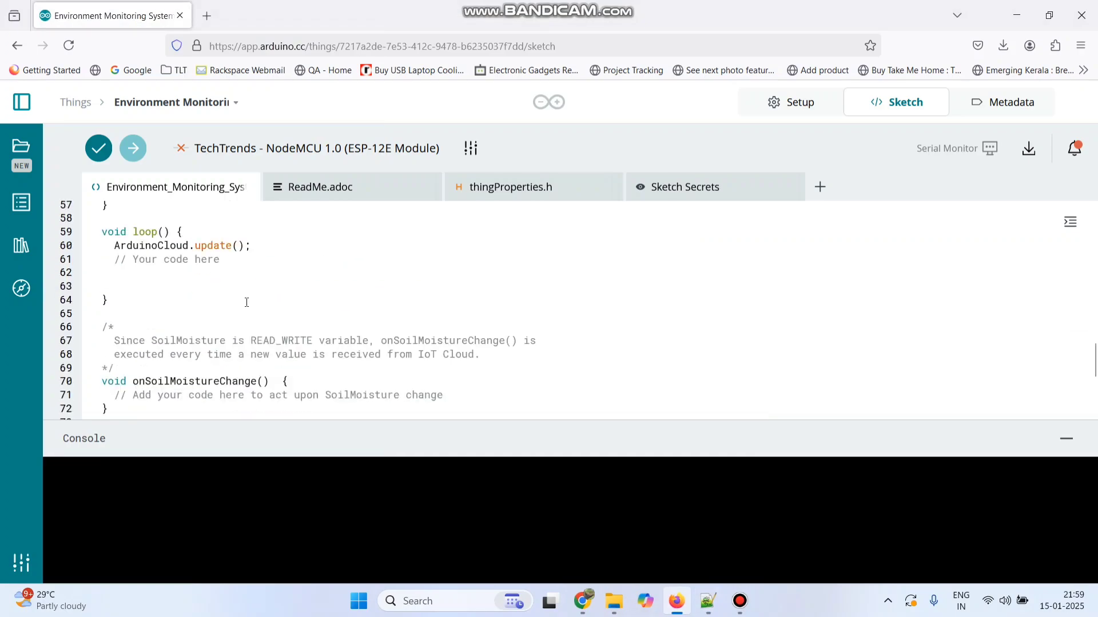
pyautogui.hotkey('ctrl', 'v')
# Upload the completed sketch to the TechTrends NodeMCU 1.0 (ESP-12E Module) device
pyautogui.scroll(20, 423, 293)
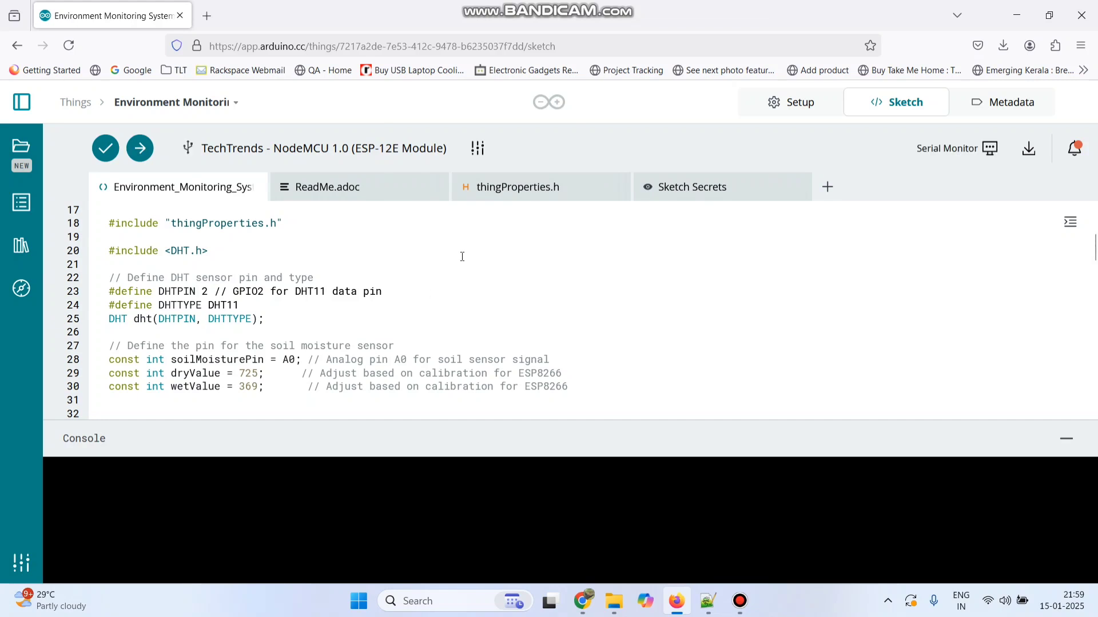
pyautogui.click(143, 150)
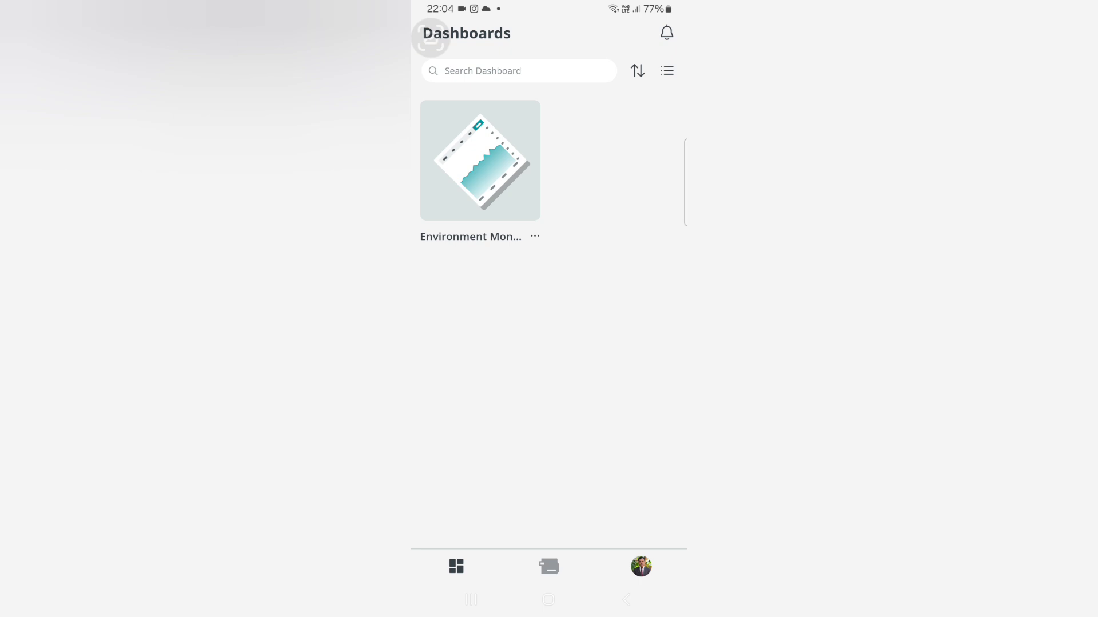
# Switch to the Arduino Cloud mobile app and open the Environment Monitoring System dashboard
pyautogui.click(480, 163)
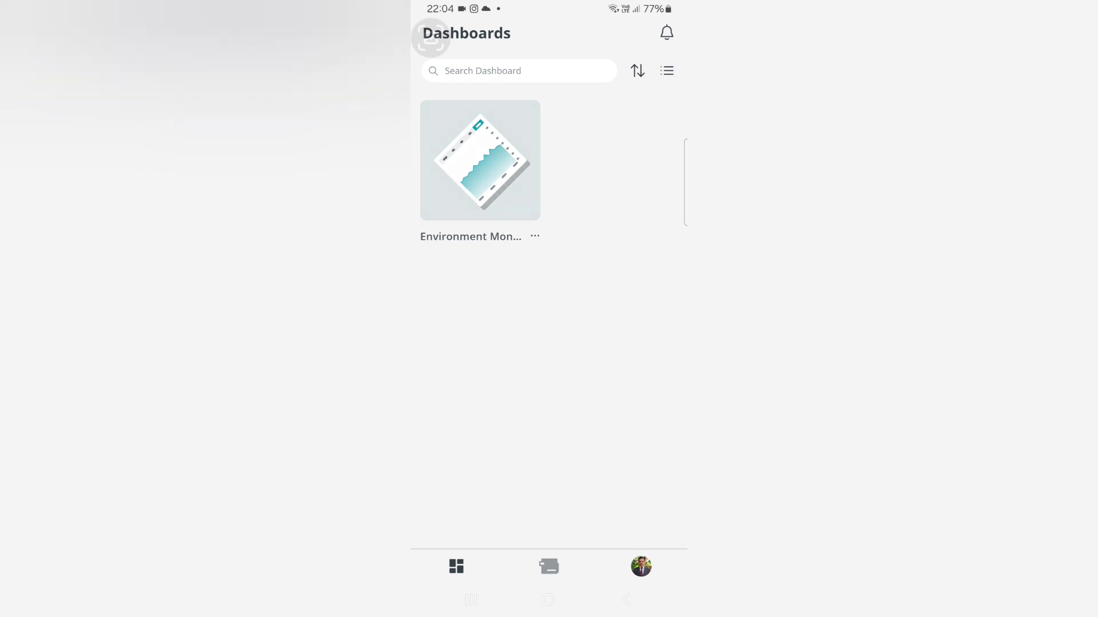